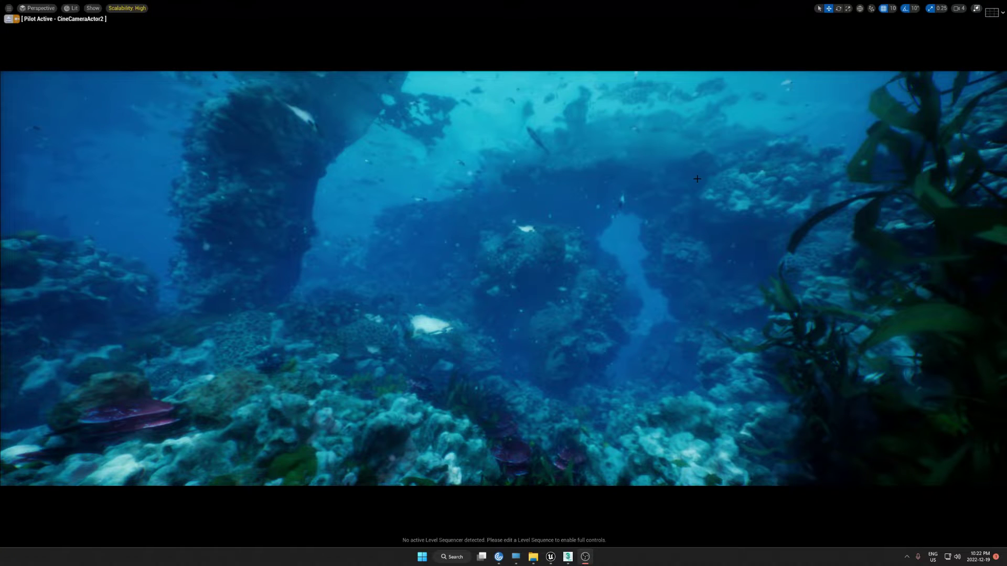
Step: Look around the underwater reef full screen with editor overlays hidden, tilting the camera up towards the water surface, and return to the editor layout
{"action": "left_click", "coordinate": [697, 179]}
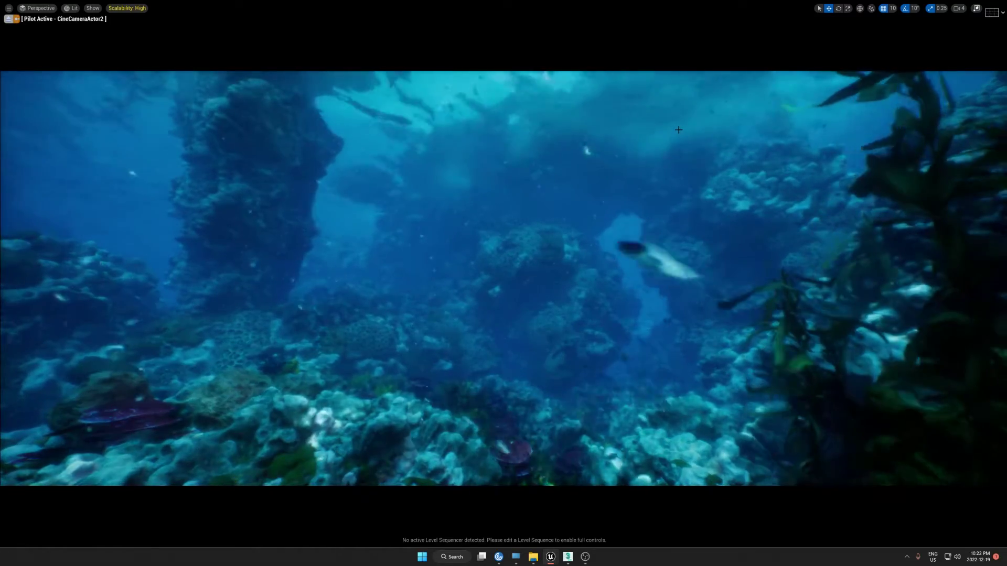
{"action": "key", "text": "g"}
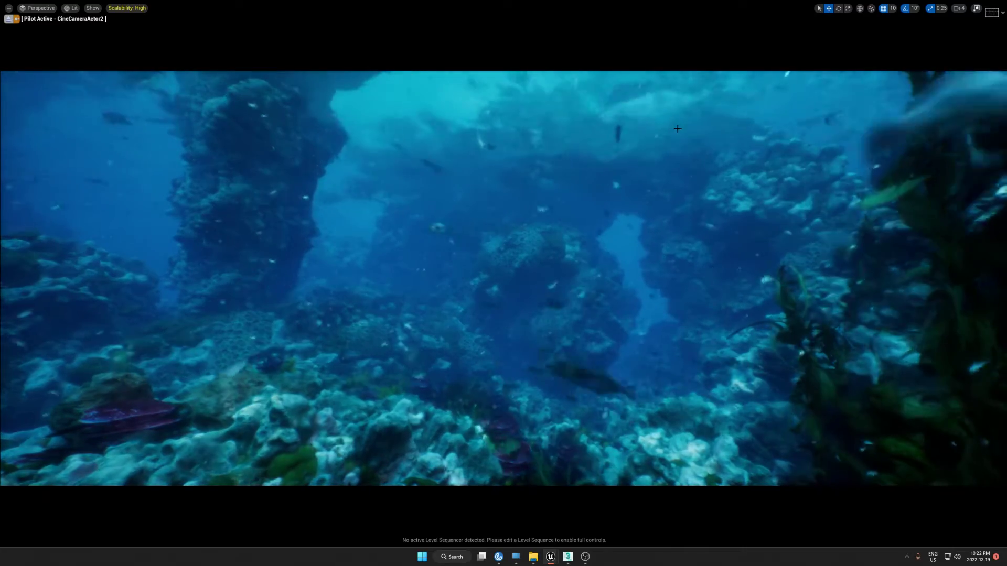
{"action": "right_click_drag", "start_coordinate": [677, 130], "coordinate": [662, 105]}
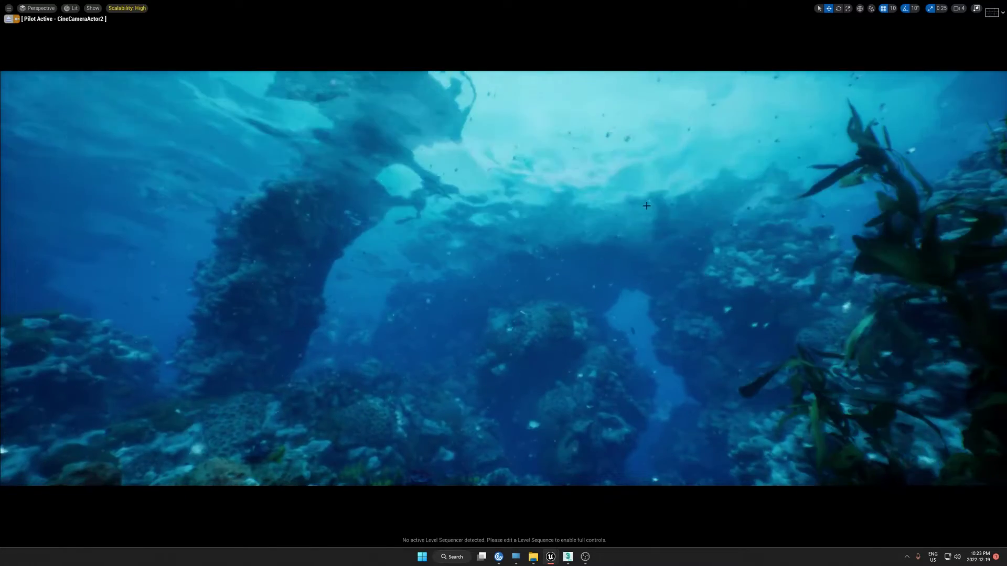
{"action": "key", "text": "F11"}
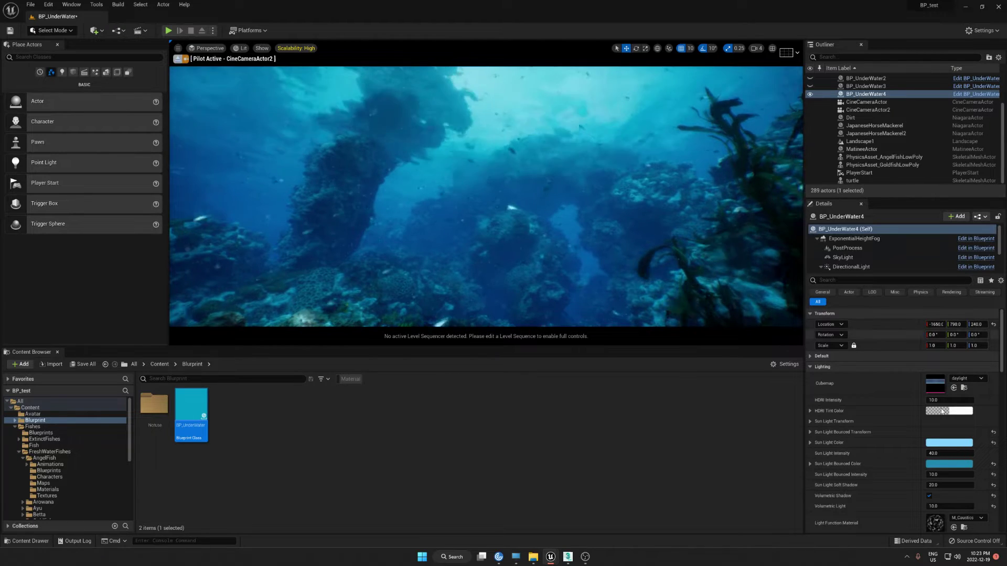
Step: Open the Water Surface material instance of BP_UnderWater4, enlarge its preview and place its window clear of the viewport
{"action": "scroll", "coordinate": [834, 430], "scroll_direction": "down", "scroll_amount": 4}
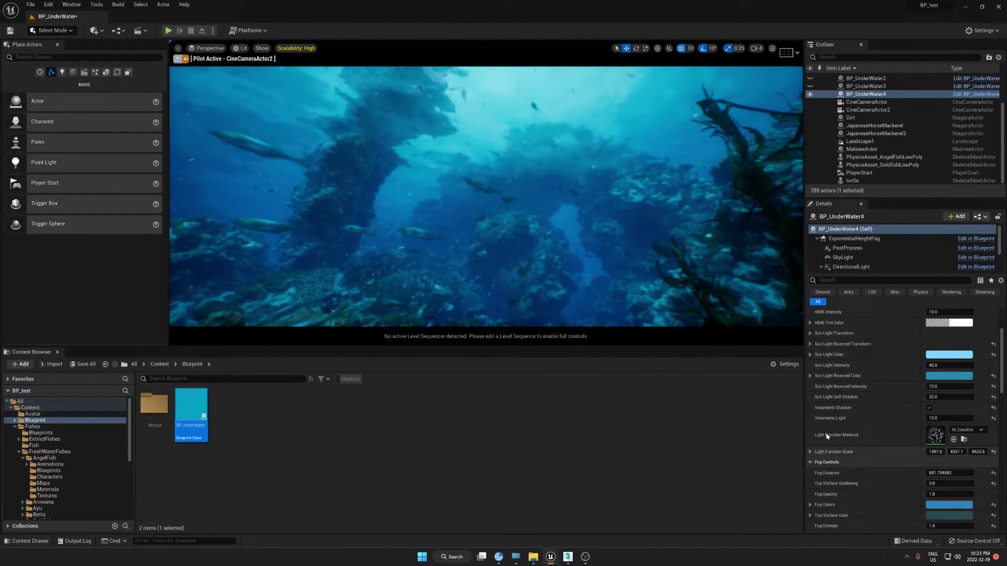
{"action": "scroll", "coordinate": [839, 436], "scroll_direction": "down", "scroll_amount": 10}
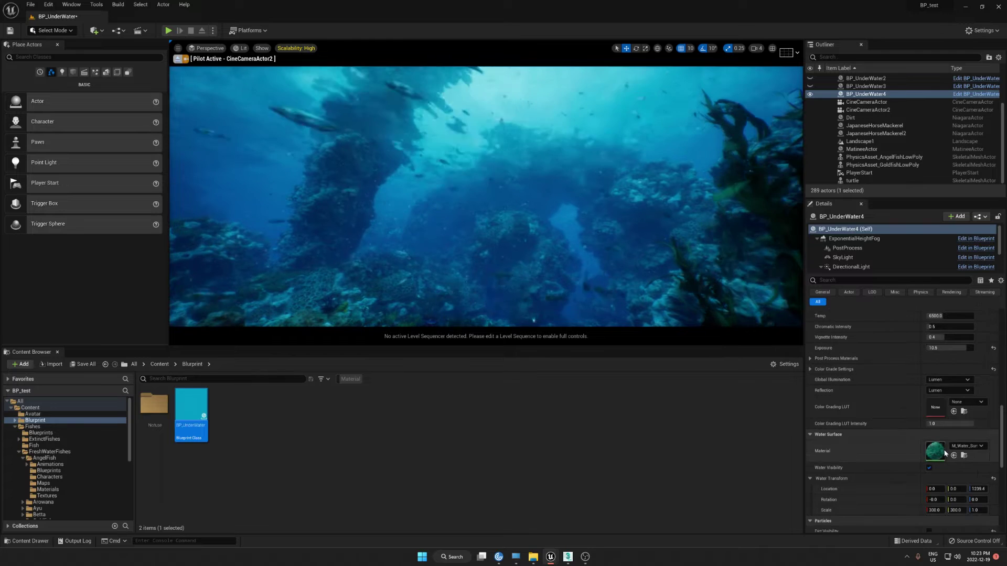
{"action": "scroll", "coordinate": [944, 453], "scroll_direction": "down", "scroll_amount": 2}
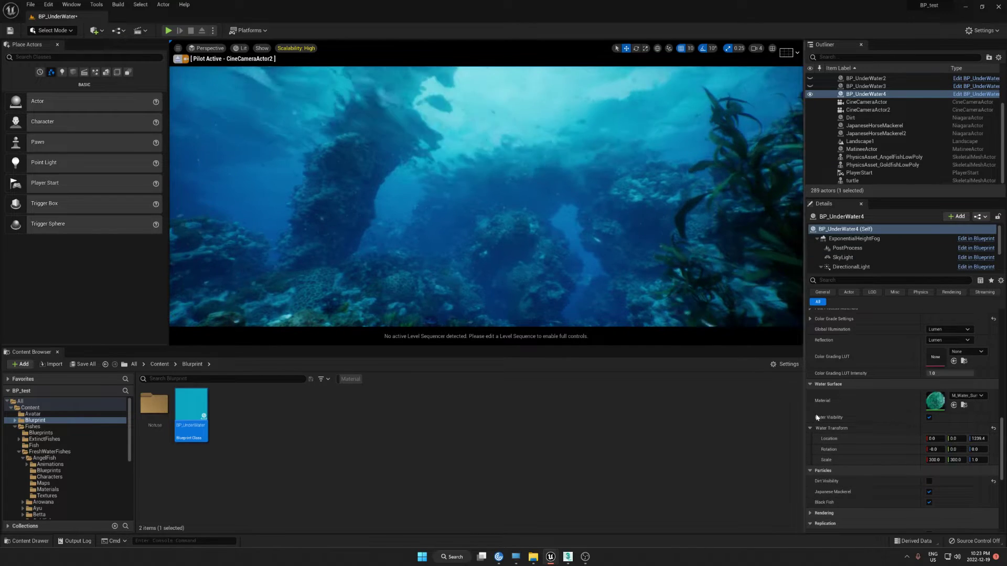
{"action": "double_click", "coordinate": [934, 404]}
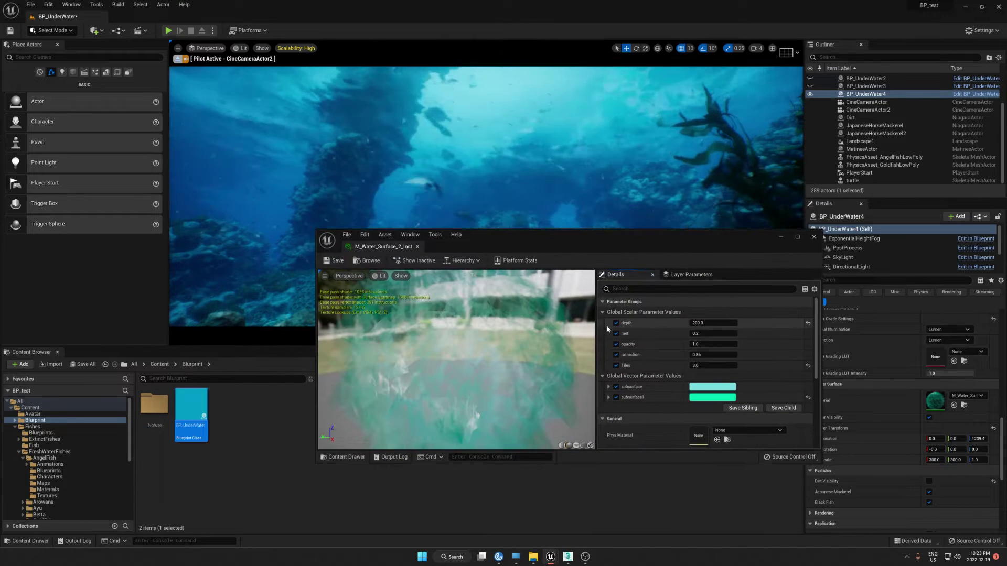
{"action": "left_click_drag", "start_coordinate": [594, 325], "coordinate": [650, 325]}
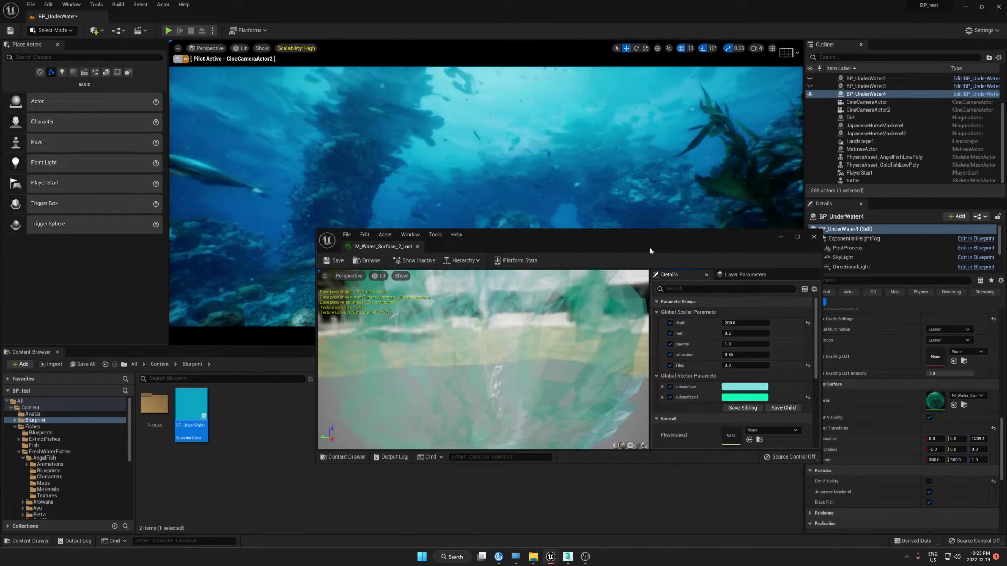
{"action": "left_click_drag", "start_coordinate": [650, 243], "coordinate": [433, 332]}
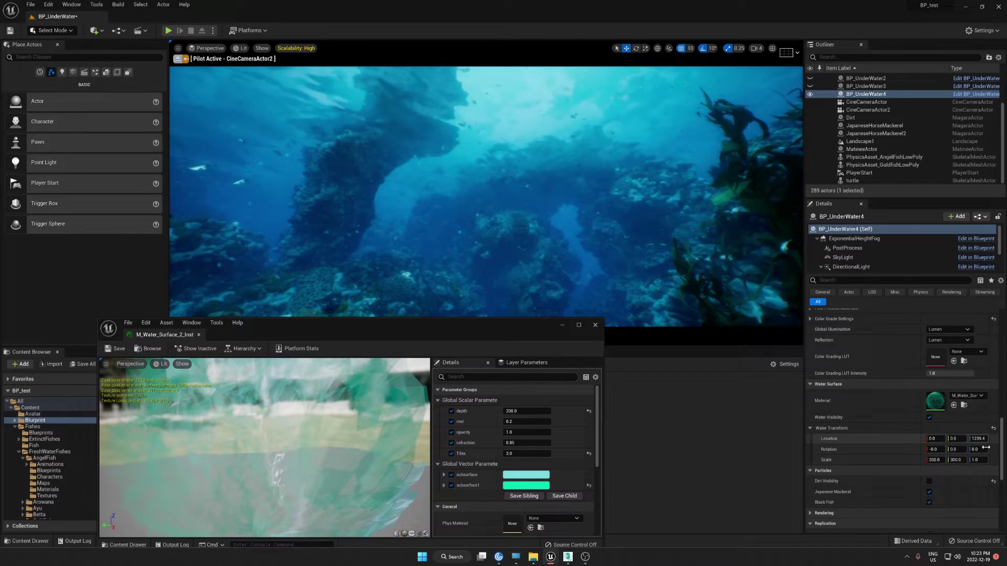
Step: Lower the water surface's Z location to about 703 and check the scene full screen
{"action": "mouse_move", "coordinate": [978, 439]}
{"action": "left_mouse_down"}
{"action": "mouse_move", "coordinate": [947, 439]}
{"action": "mouse_move", "coordinate": [976, 439]}
{"action": "left_mouse_up"}
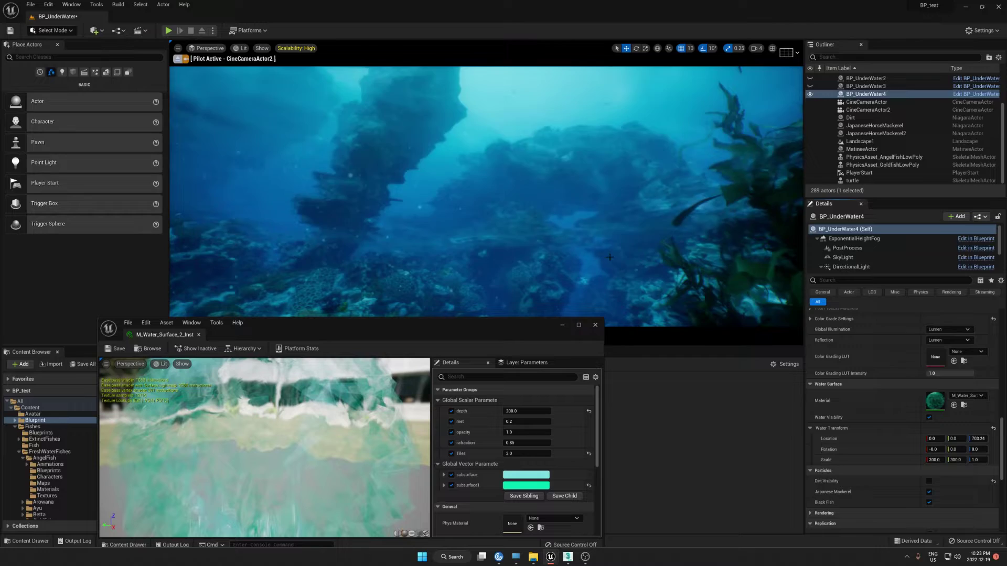
{"action": "key", "text": "F11"}
{"action": "left_click_drag", "start_coordinate": [519, 329], "coordinate": [408, 356]}
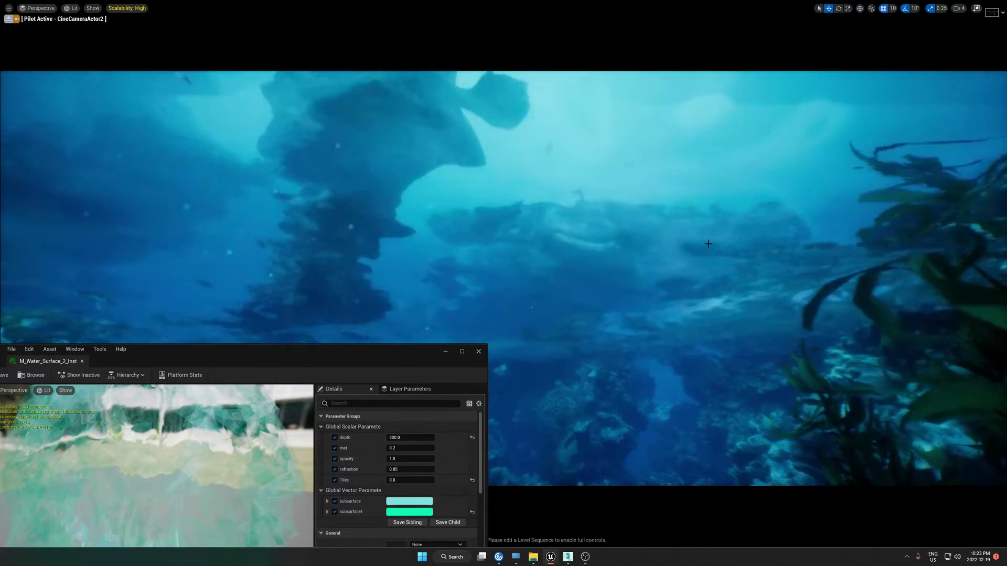
{"action": "key", "text": "F11"}
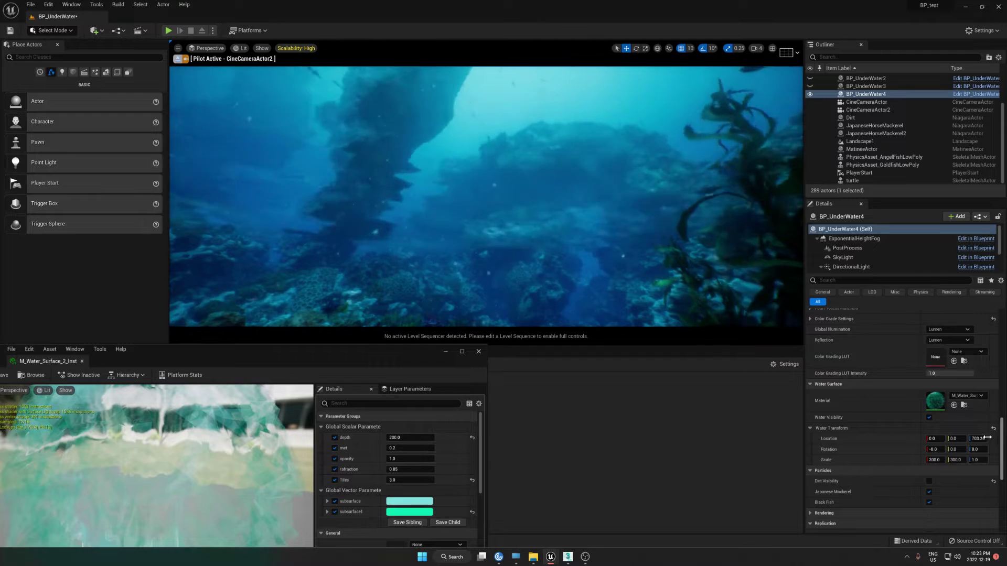
Step: Raise the water surface's Z location to about 1282.8
{"action": "left_click_drag", "start_coordinate": [982, 440], "coordinate": [1006, 439]}
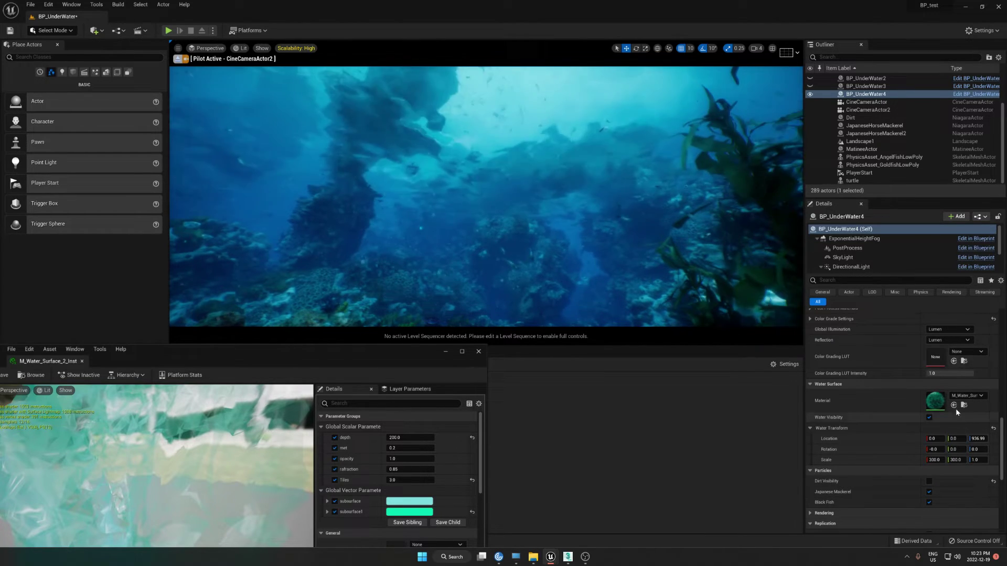
{"action": "mouse_move", "coordinate": [979, 439]}
{"action": "left_mouse_down"}
{"action": "mouse_move", "coordinate": [965, 439]}
{"action": "mouse_move", "coordinate": [994, 439]}
{"action": "left_mouse_up"}
Step: Try Tiles values of 10 and 20 on the water surface material and look up at the surface from below
{"action": "left_click_drag", "start_coordinate": [336, 359], "coordinate": [342, 271]}
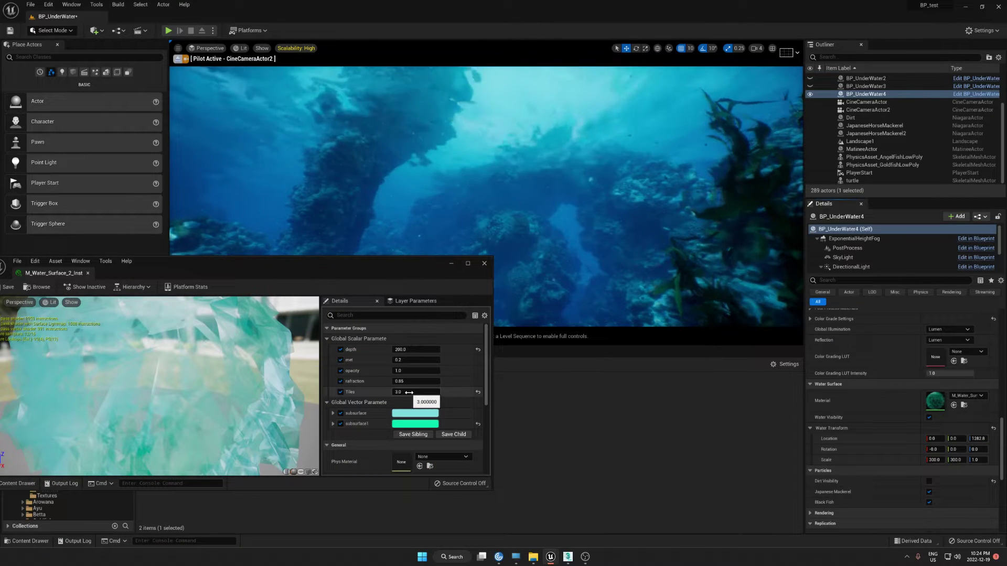
{"action": "type", "text": "10"}
{"action": "key", "text": "Return"}
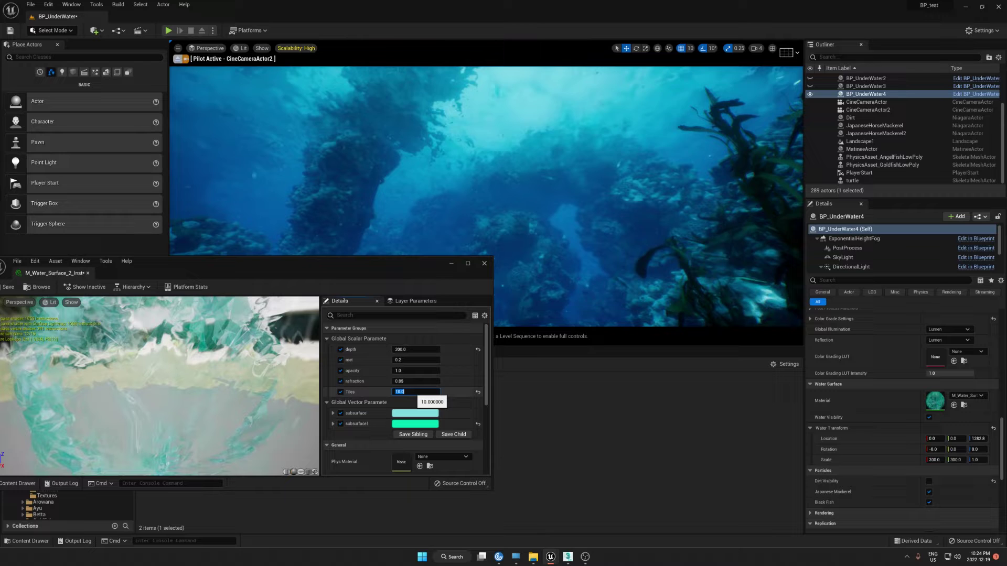
{"action": "type", "text": "20"}
{"action": "key", "text": "Return"}
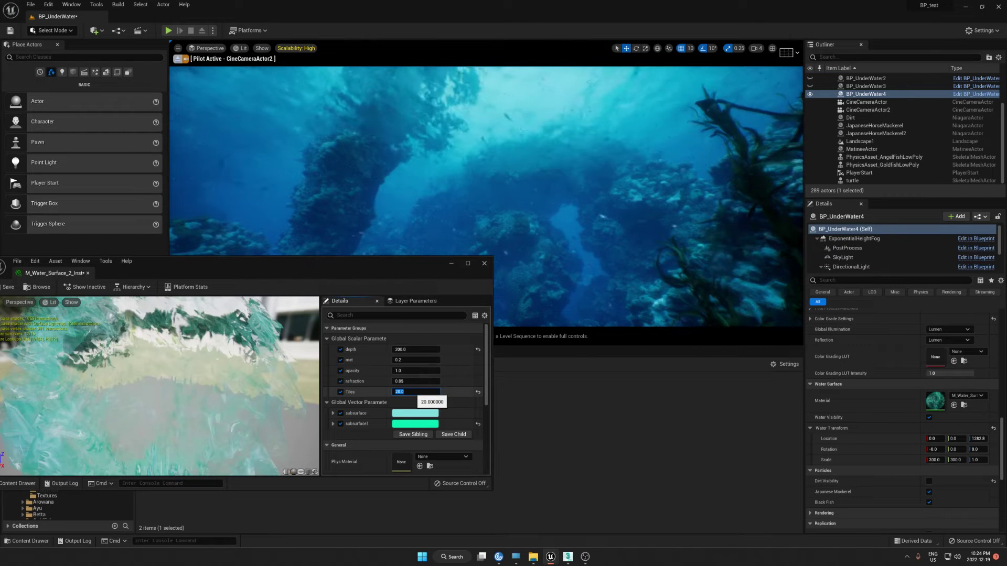
{"action": "right_click_drag", "start_coordinate": [556, 220], "coordinate": [529, 195]}
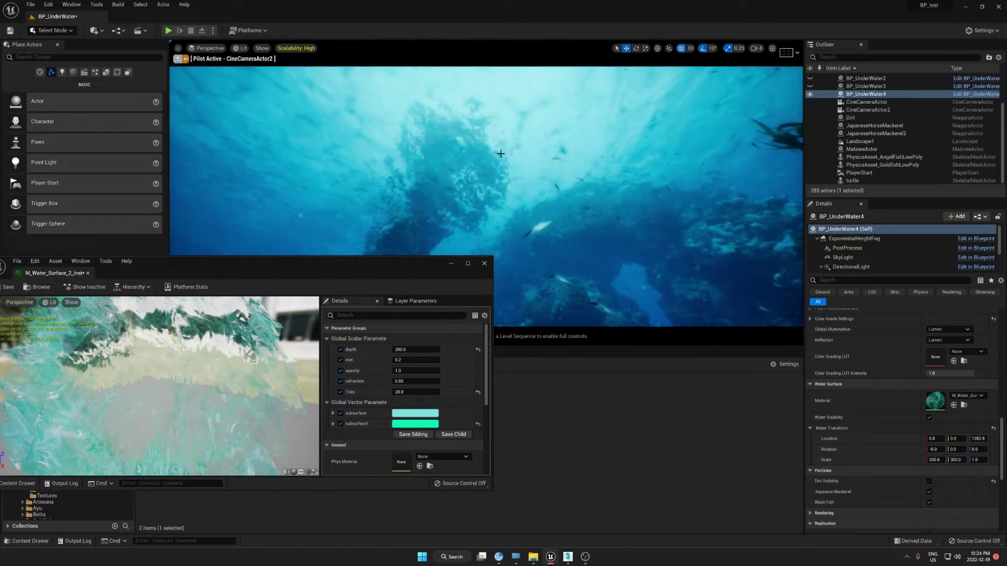
Step: Set the water surface material's Tiles parameter to 5
{"action": "left_click", "coordinate": [416, 392]}
{"action": "type", "text": "5"}
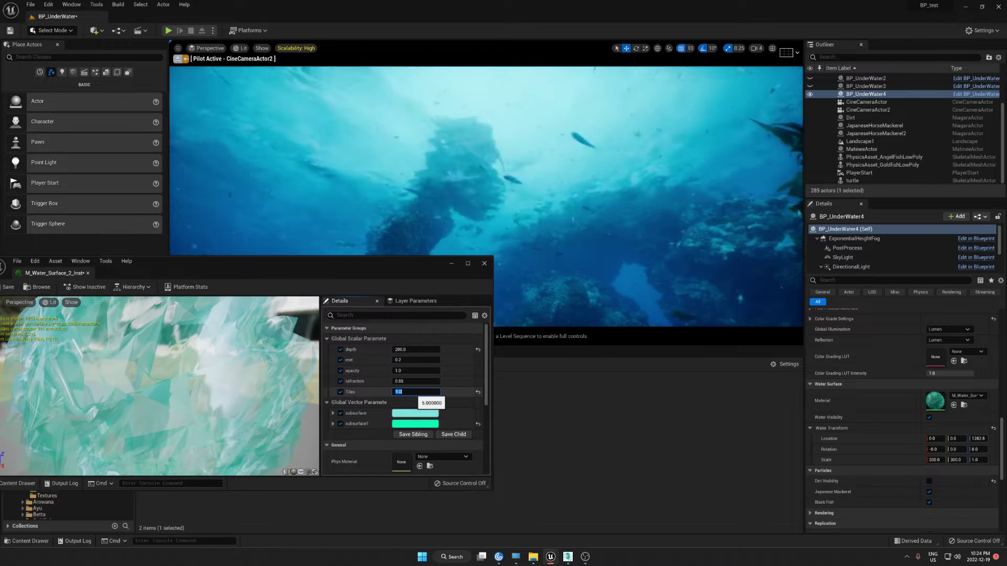
{"action": "key", "text": "Return"}
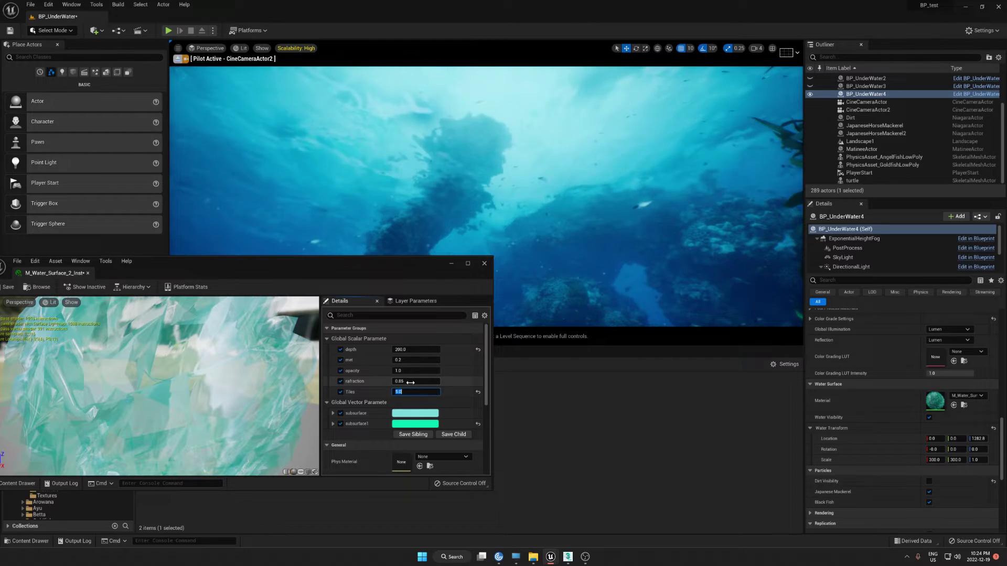
Step: Try other refraction and opacity values on the water surface material, bringing refraction back to 0.85 and opacity back to 1
{"action": "left_click_drag", "start_coordinate": [411, 383], "coordinate": [436, 382]}
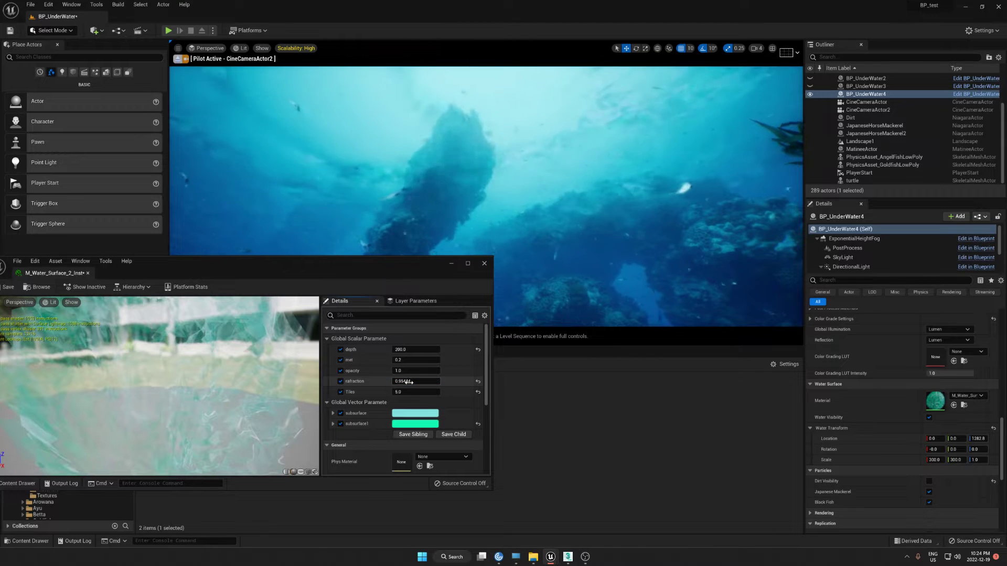
{"action": "left_click_drag", "start_coordinate": [411, 382], "coordinate": [413, 383]}
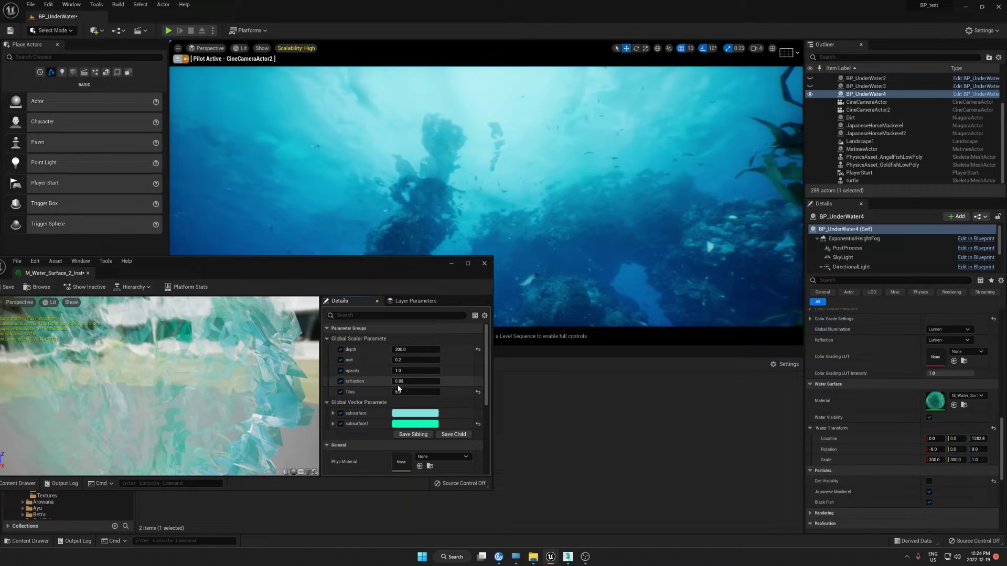
{"action": "left_click_drag", "start_coordinate": [403, 371], "coordinate": [437, 371]}
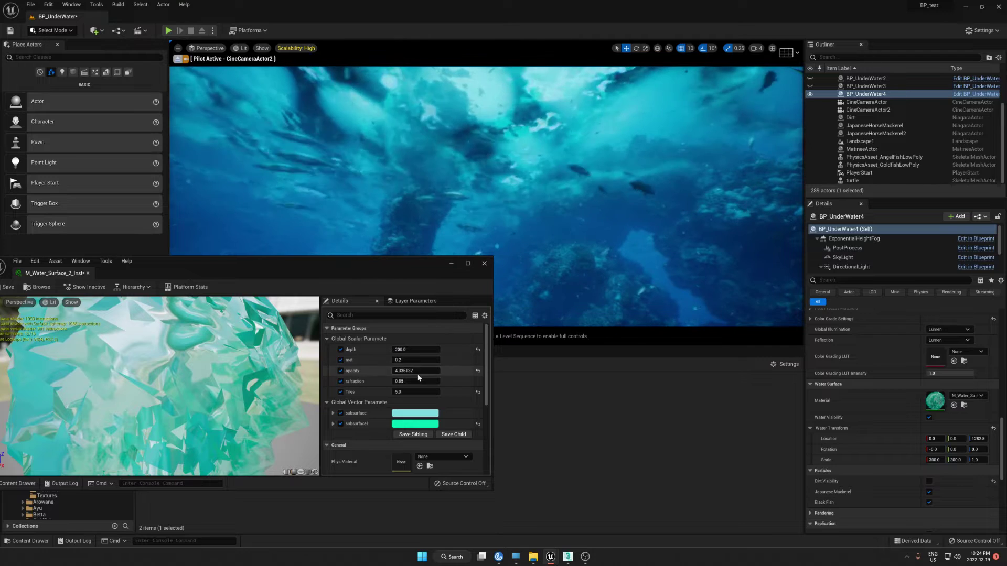
{"action": "mouse_move", "coordinate": [399, 371]}
{"action": "left_mouse_down"}
{"action": "mouse_move", "coordinate": [383, 371]}
{"action": "mouse_move", "coordinate": [404, 370]}
{"action": "left_mouse_up"}
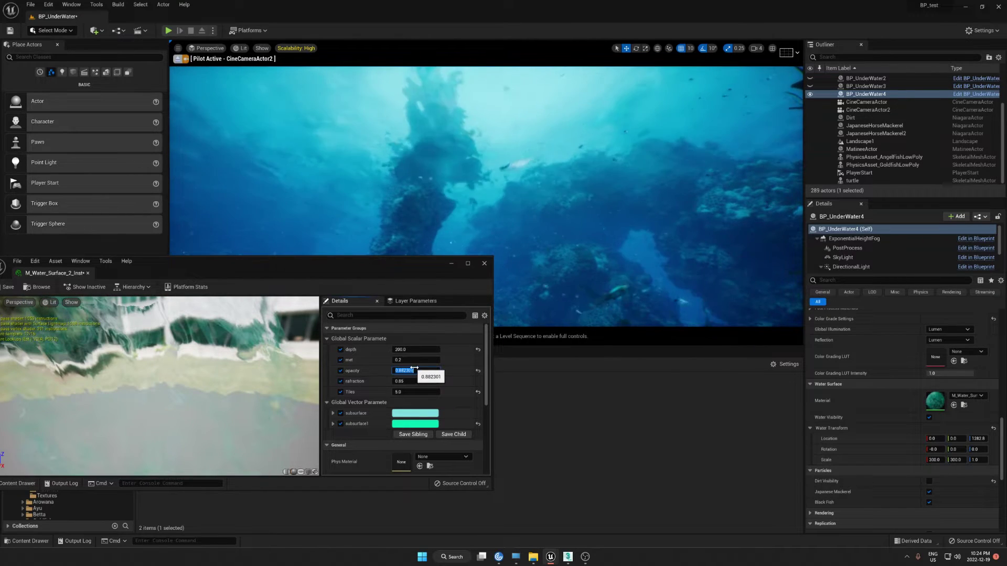
{"action": "type", "text": "1"}
{"action": "key", "text": "Return"}
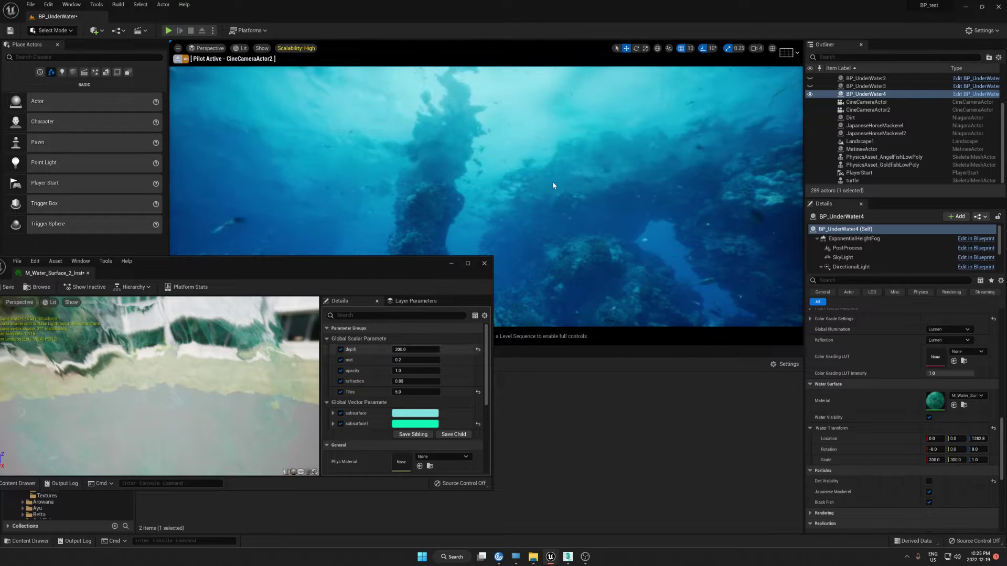
Step: Try a different depth value on the water surface material and undo it
{"action": "mouse_move", "coordinate": [415, 350]}
{"action": "left_mouse_down"}
{"action": "mouse_move", "coordinate": [383, 350]}
{"action": "mouse_move", "coordinate": [403, 349]}
{"action": "left_mouse_up"}
{"action": "key", "text": "ctrl+z"}
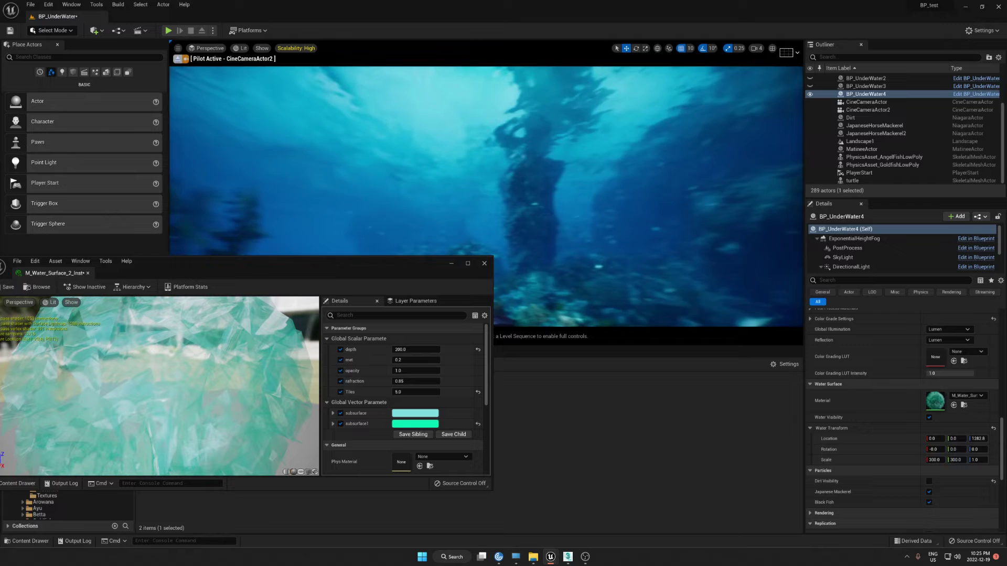
Step: Close the water surface material editor and collapse the Water Transform settings of BP_UnderWater4
{"action": "left_click", "coordinate": [488, 264]}
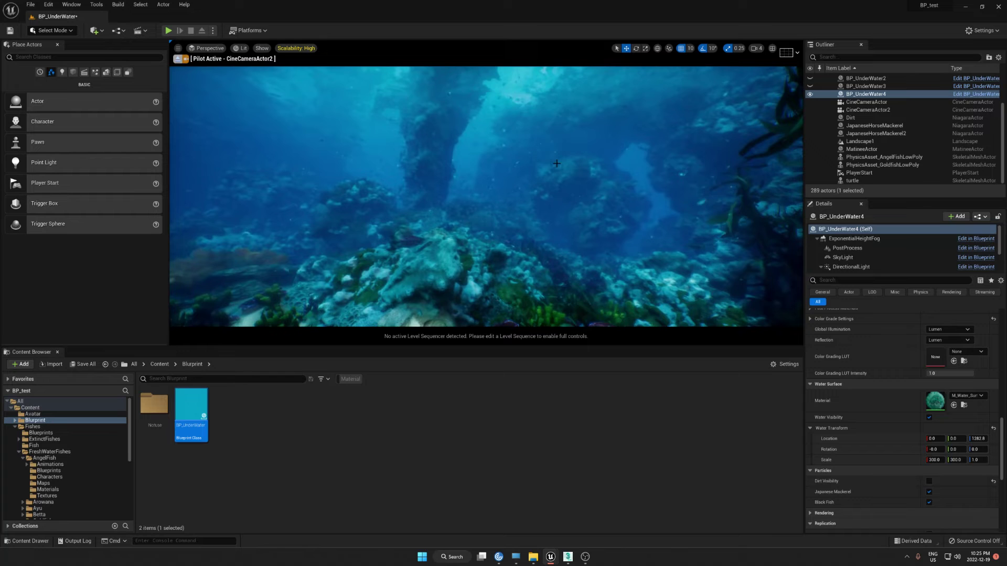
{"action": "left_click", "coordinate": [810, 429]}
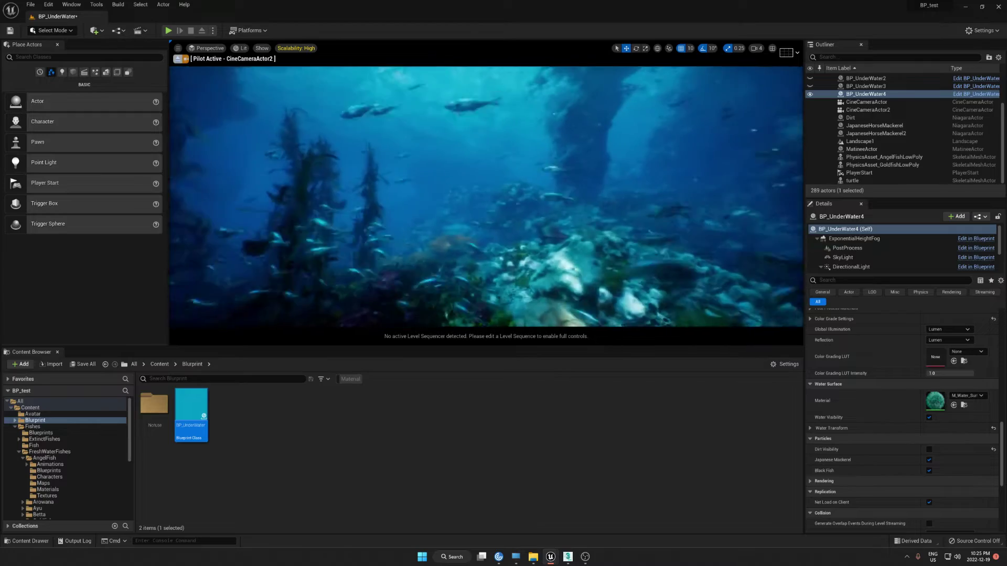
Step: Examine the fish particles around the reef full screen, toggling the editor overlays and turning the camera
{"action": "key", "text": "F11"}
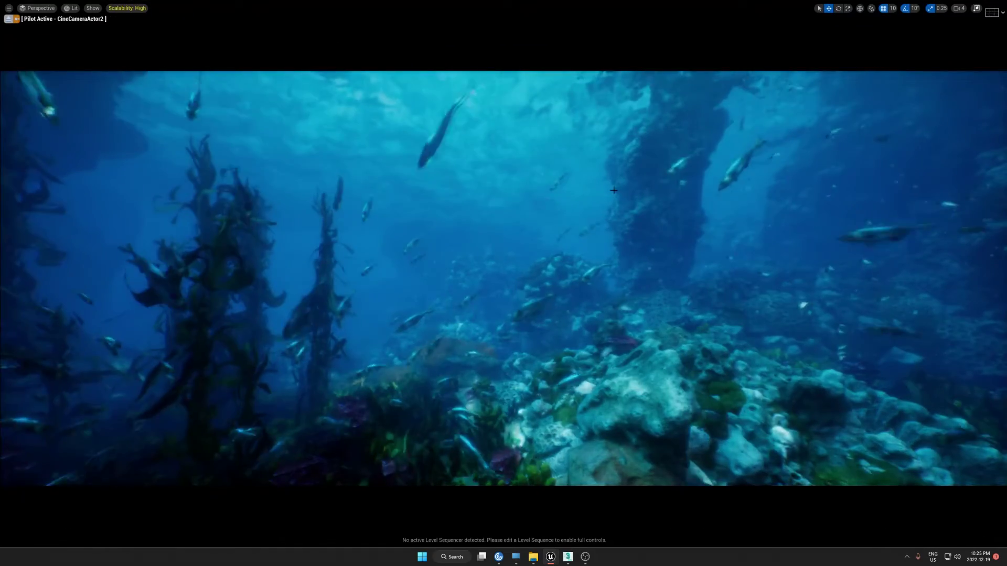
{"action": "key", "text": "g"}
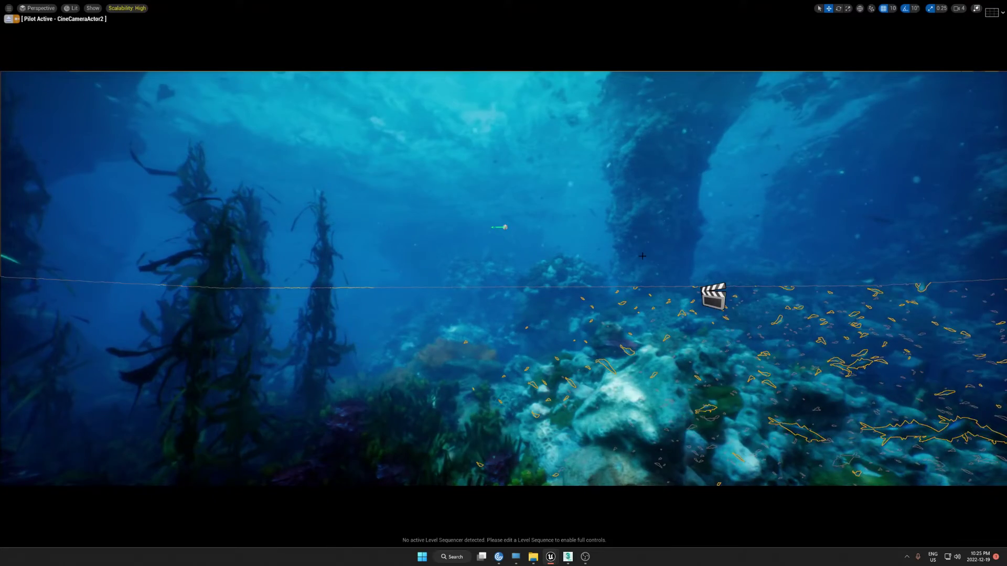
{"action": "key", "text": "g"}
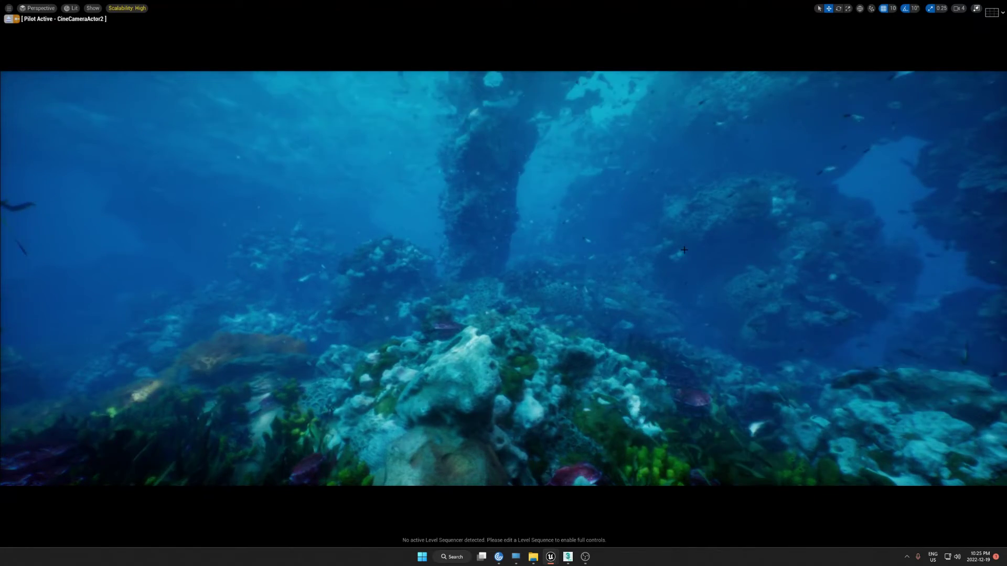
{"action": "mouse_move", "coordinate": [684, 250]}
{"action": "right_mouse_down"}
{"action": "mouse_move", "coordinate": [536, 250]}
{"action": "mouse_move", "coordinate": [676, 250]}
{"action": "right_mouse_up"}
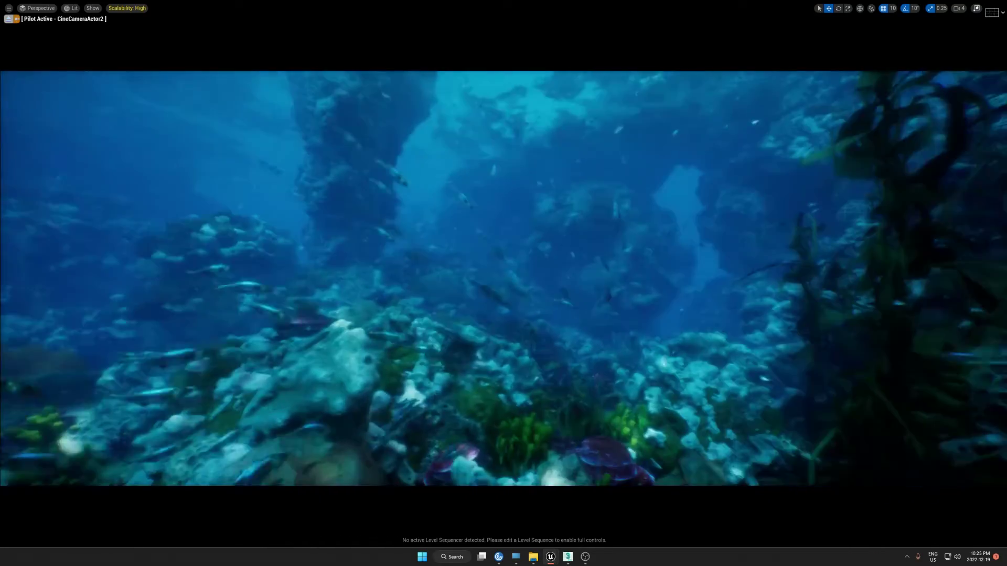
{"action": "key", "text": "F11"}
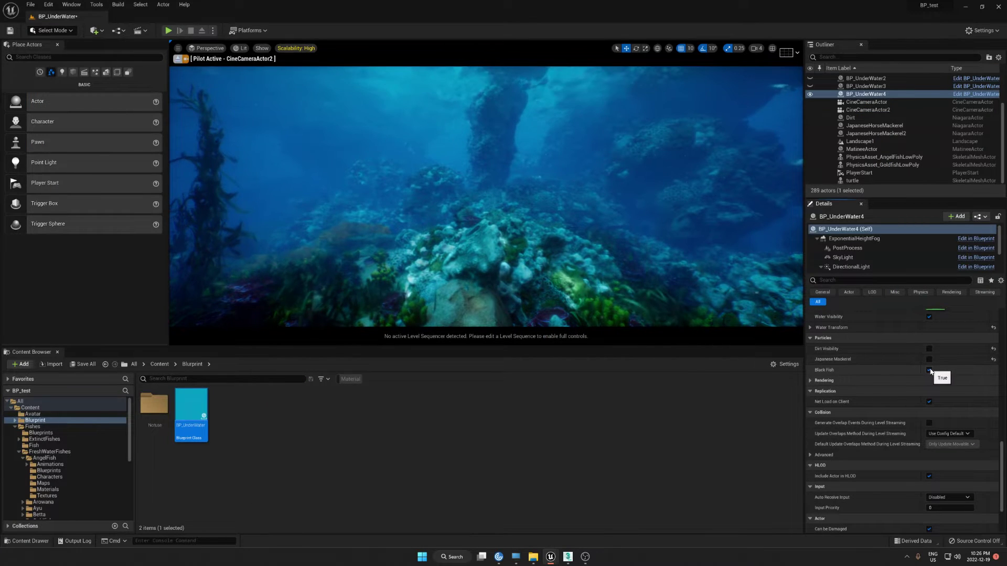
Step: Turn off the Japanese Mackerel and Black Fish particles of BP_UnderWater4
{"action": "left_click", "coordinate": [930, 370]}
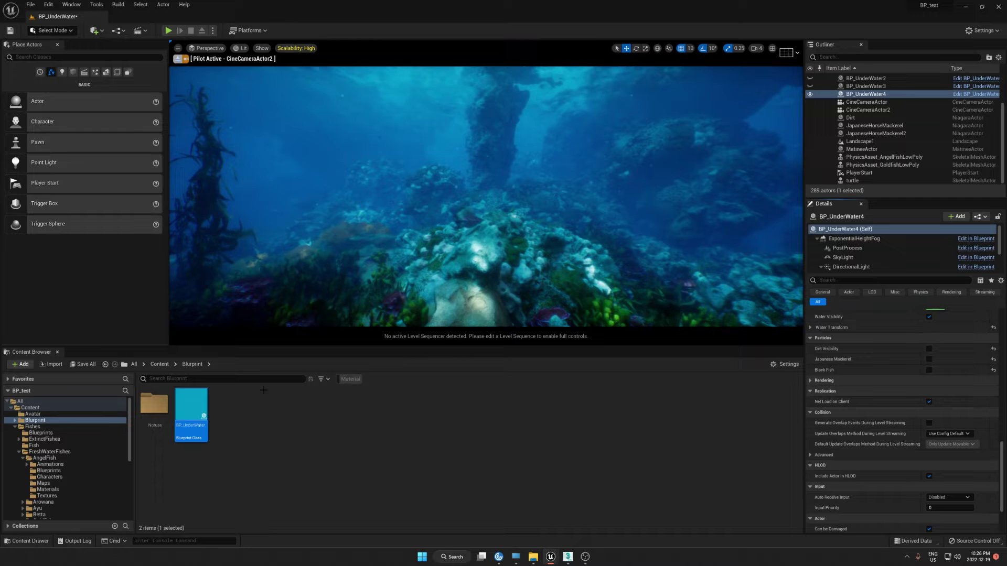
Step: Open the project's FX folder to list its particle systems
{"action": "left_click", "coordinate": [160, 364]}
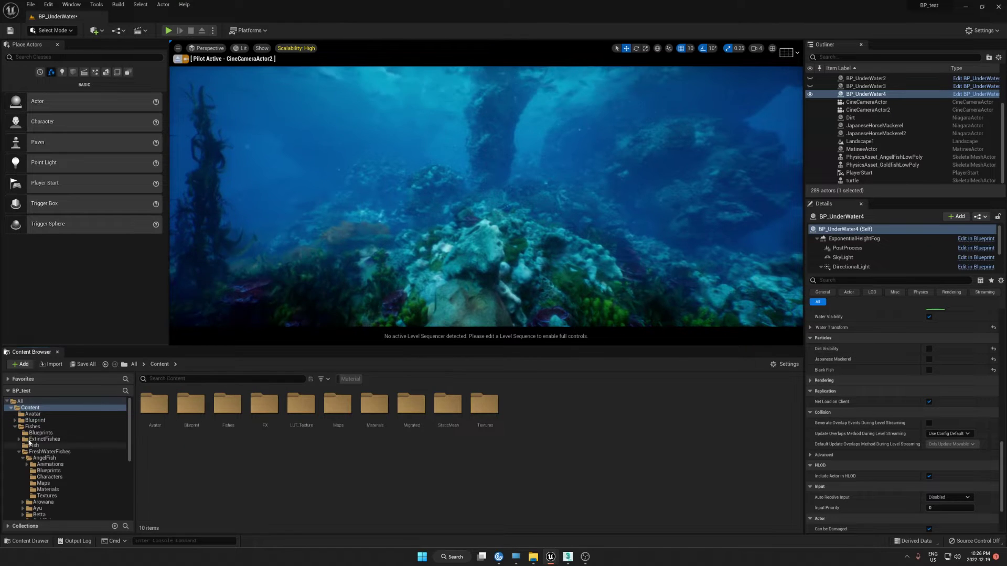
{"action": "left_click", "coordinate": [15, 427]}
{"action": "left_click", "coordinate": [28, 433]}
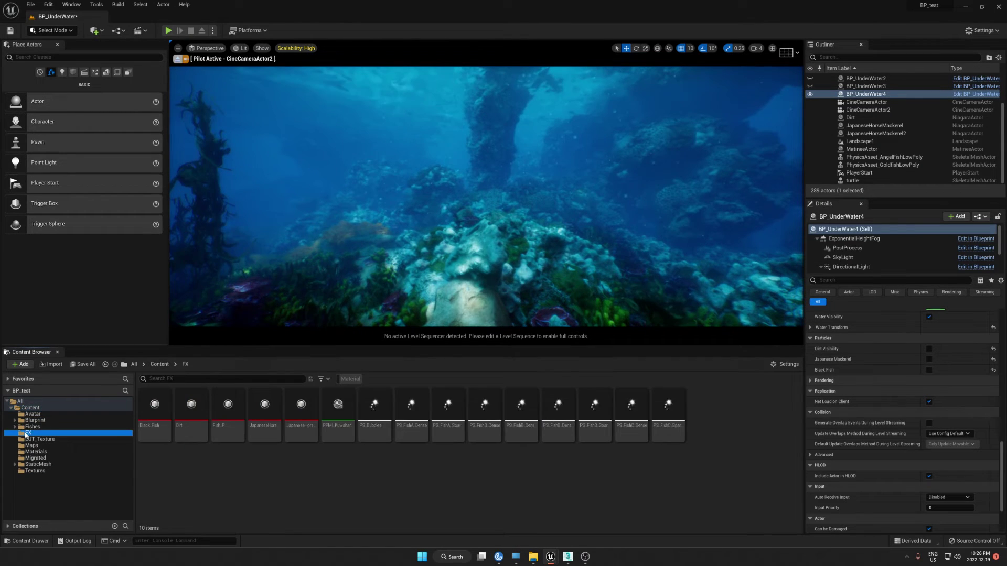
Step: Place the JapaneseHorseMackerel Niagara system on the reef in front of the camera and view the scene full screen
{"action": "left_click", "coordinate": [151, 405]}
{"action": "left_click", "coordinate": [265, 408]}
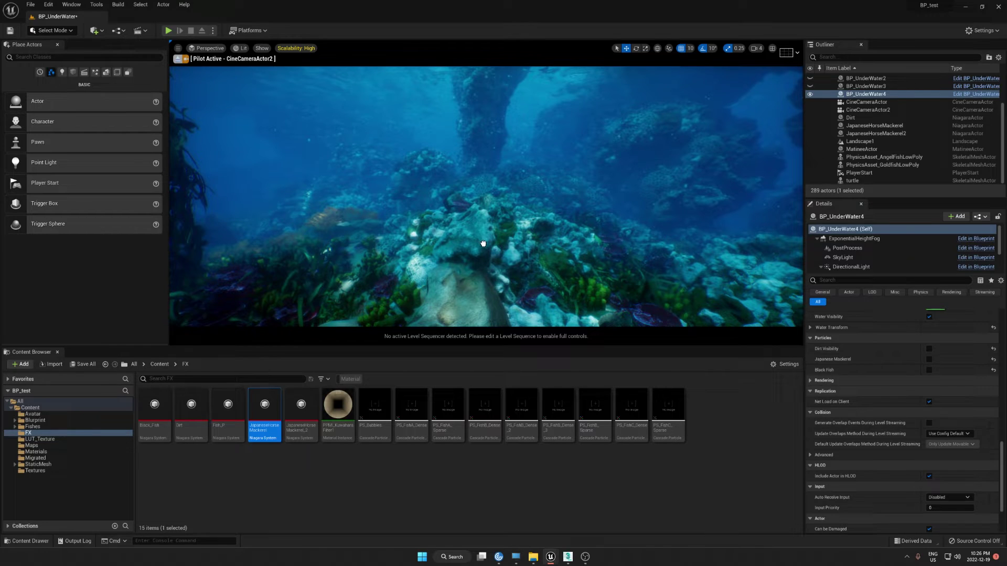
{"action": "left_click_drag", "start_coordinate": [483, 243], "coordinate": [473, 224]}
{"action": "key", "text": "F11"}
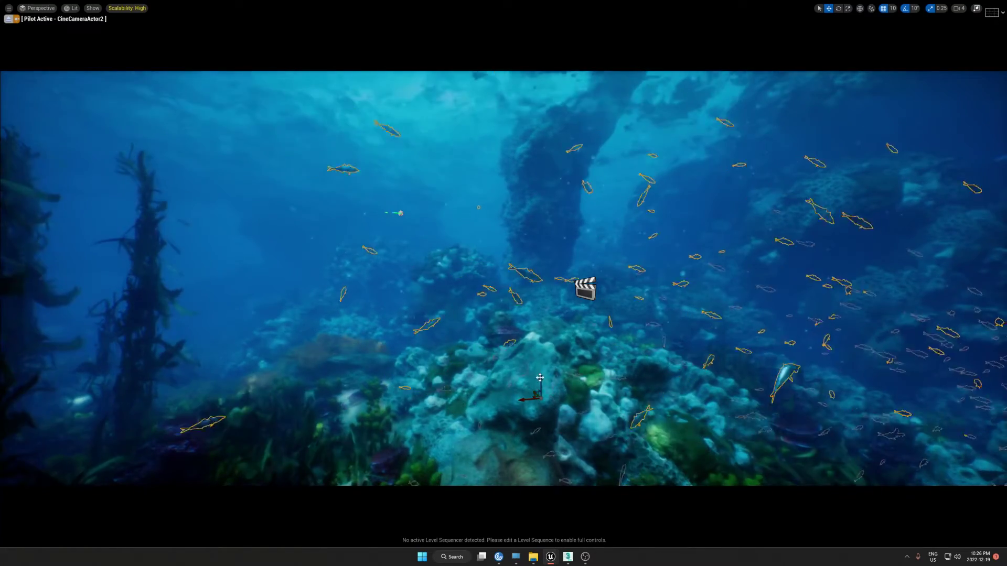
Step: Try to move the placed mackerel school to another spot above the reef and undo the move
{"action": "left_click_drag", "start_coordinate": [540, 369], "coordinate": [541, 319]}
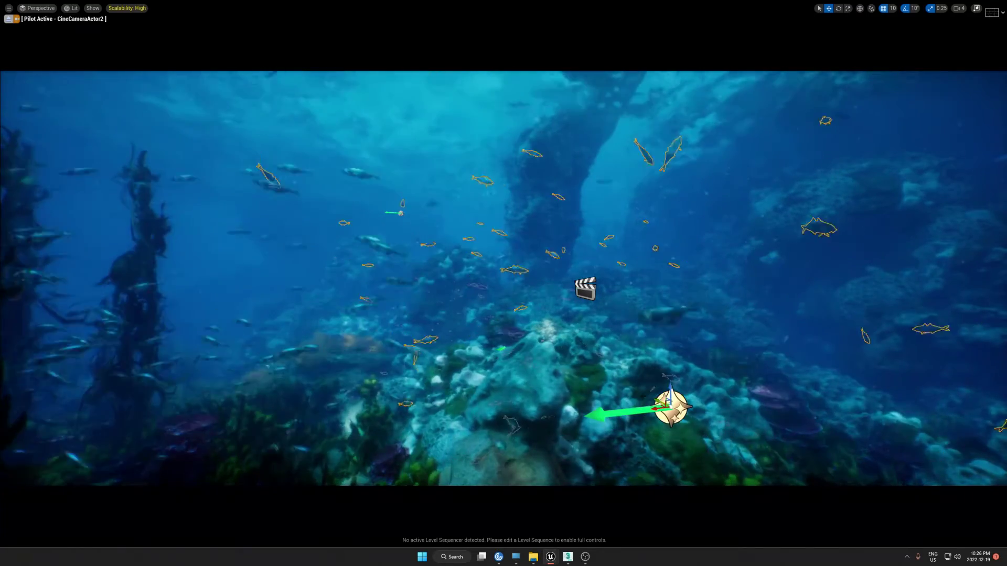
{"action": "key", "text": "ctrl+z"}
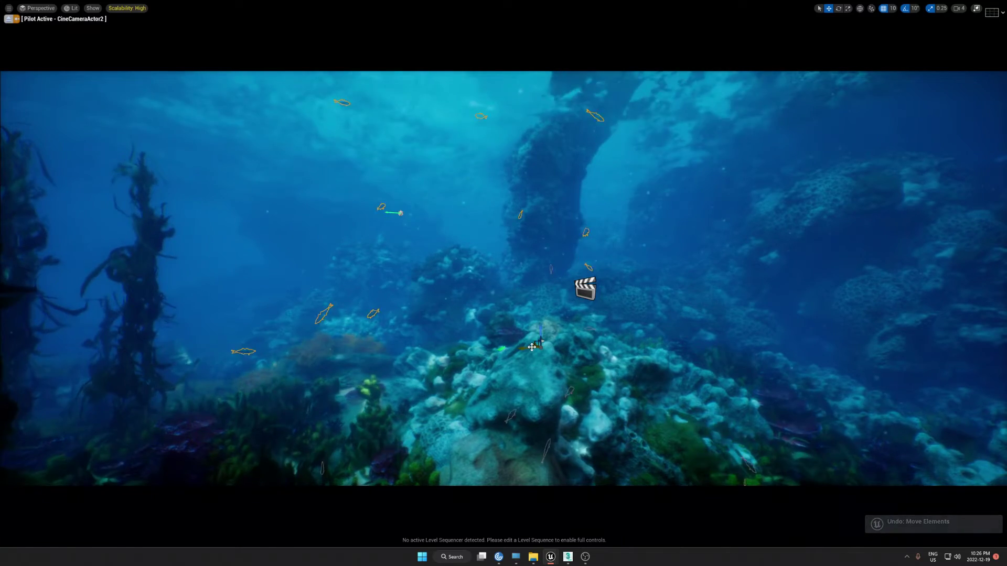
{"action": "key", "text": "ctrl+z"}
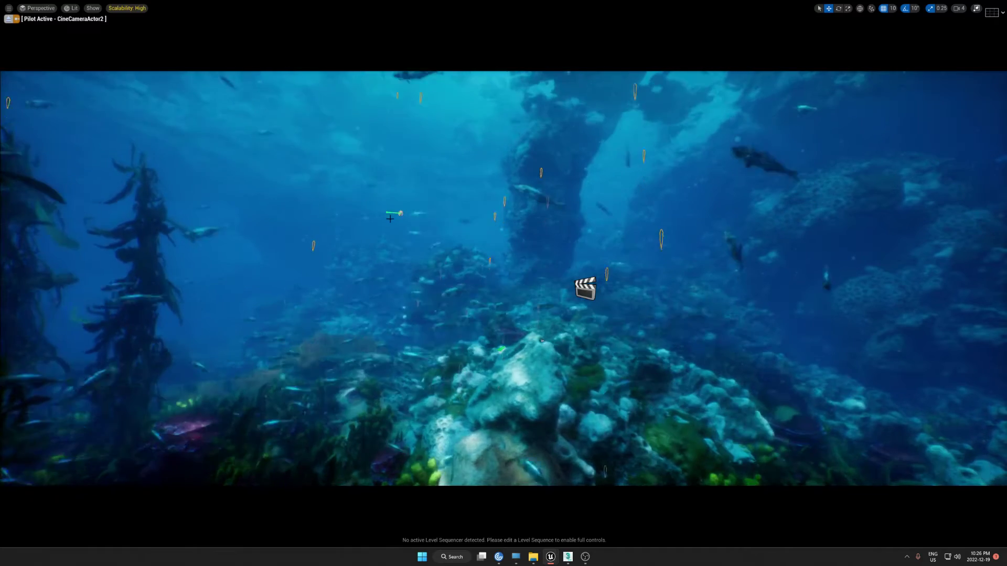
Step: Examine the mackerel schools full screen with the editor overlays hidden, turning the camera across the reef
{"action": "key", "text": "g"}
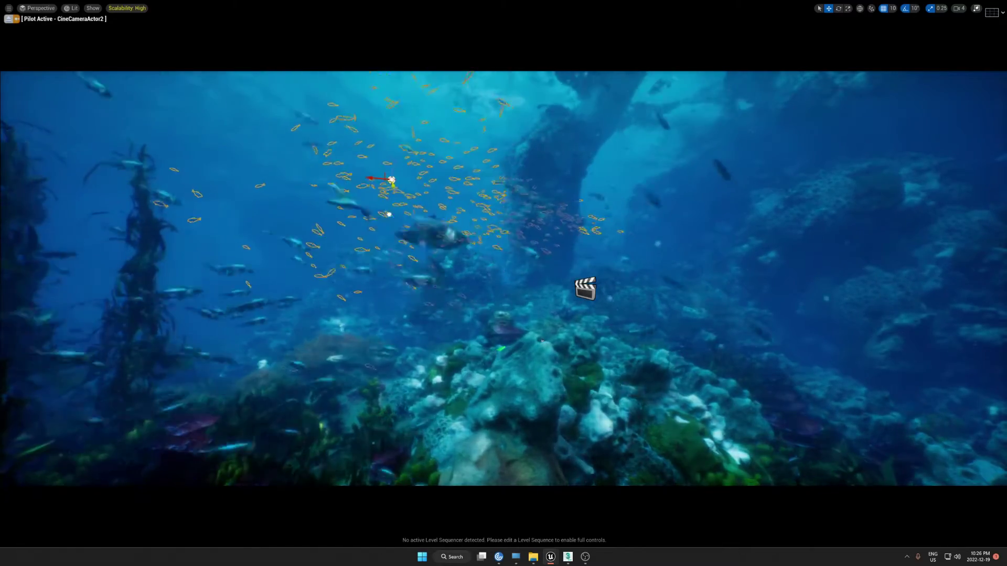
{"action": "key", "text": "g"}
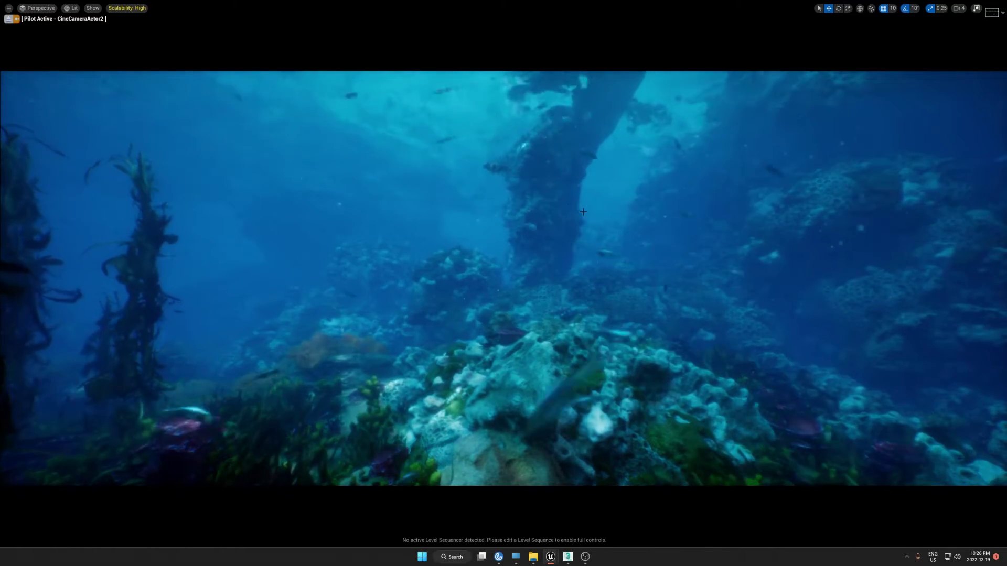
{"action": "right_click_drag", "start_coordinate": [583, 213], "coordinate": [601, 212]}
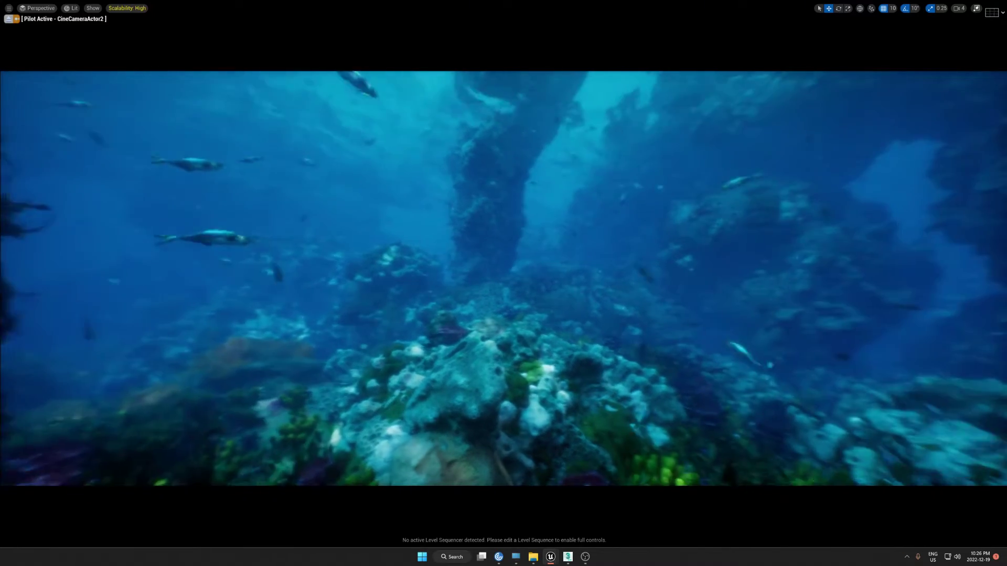
{"action": "key", "text": "F11"}
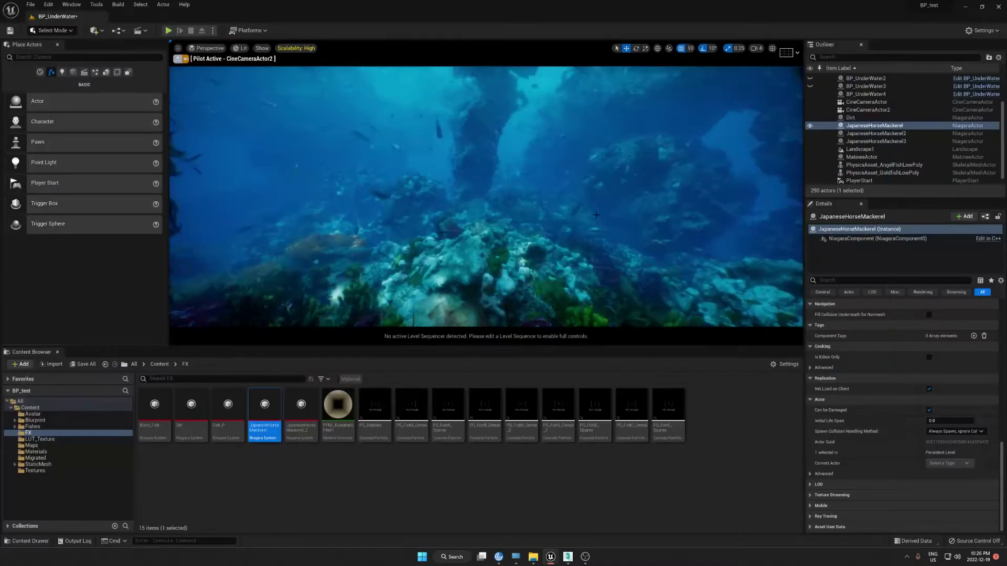
Step: Delete the JapaneseHorseMackerel3 actor from the level
{"action": "left_click", "coordinate": [853, 142]}
{"action": "key", "text": "Delete"}
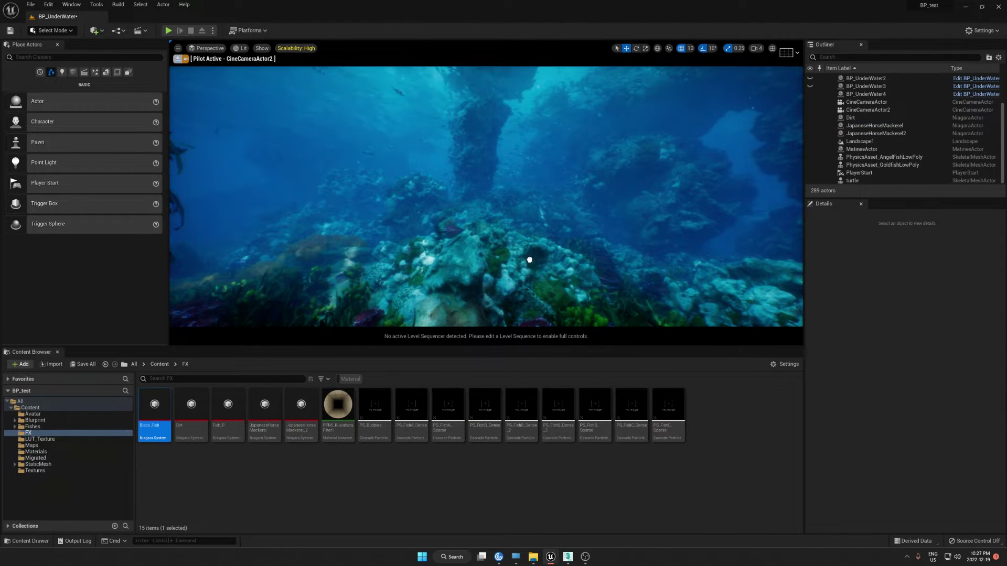
Step: Place the Black_Fish Niagara system on the reef and show it full screen without the editor overlays
{"action": "left_click_drag", "start_coordinate": [509, 262], "coordinate": [510, 262]}
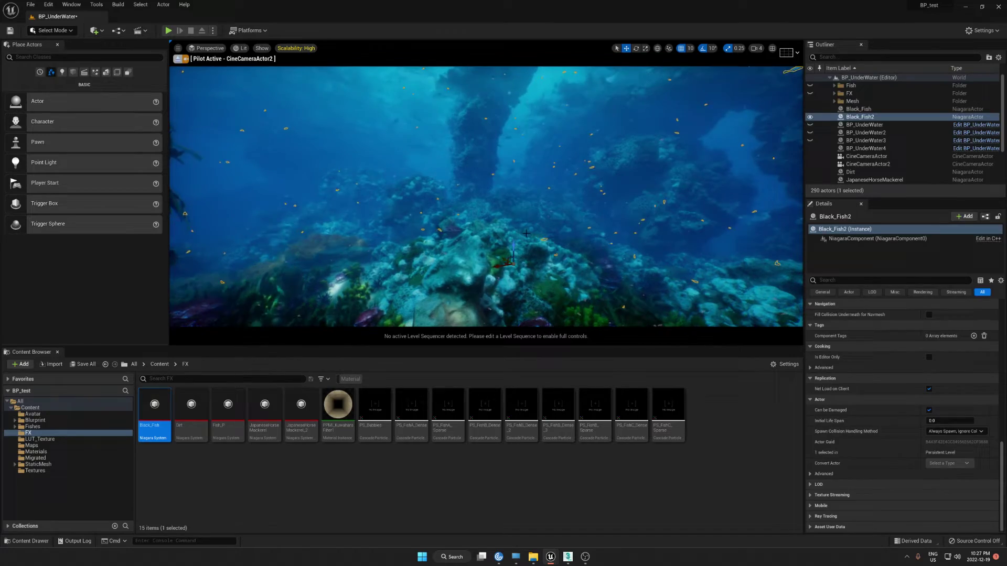
{"action": "key", "text": "F11"}
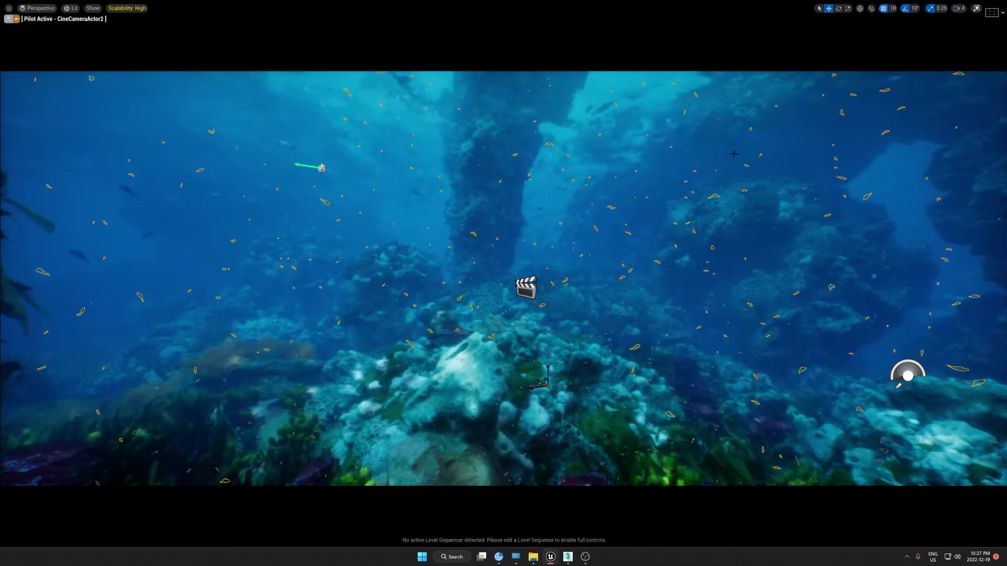
{"action": "key", "text": "g"}
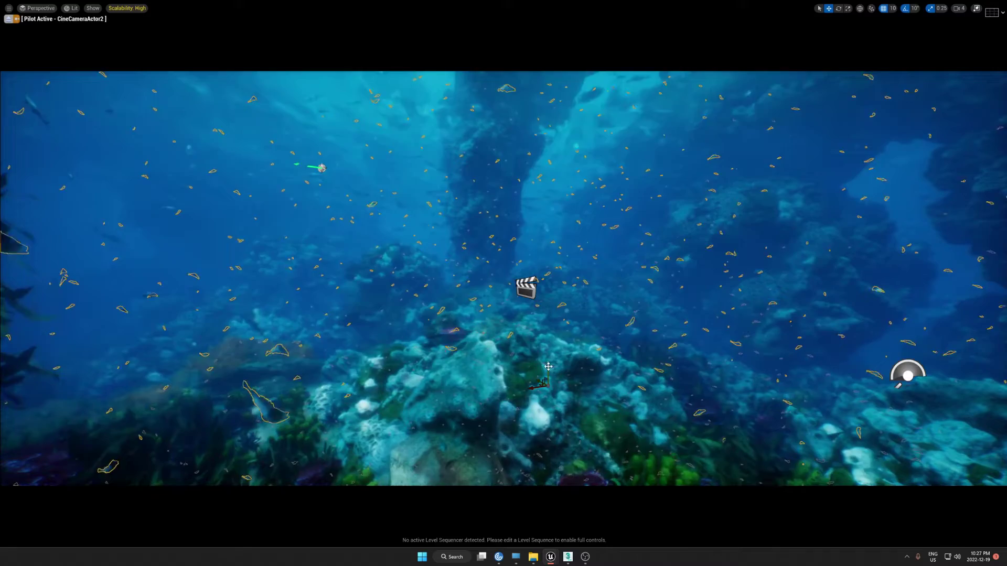
{"action": "key", "text": "g"}
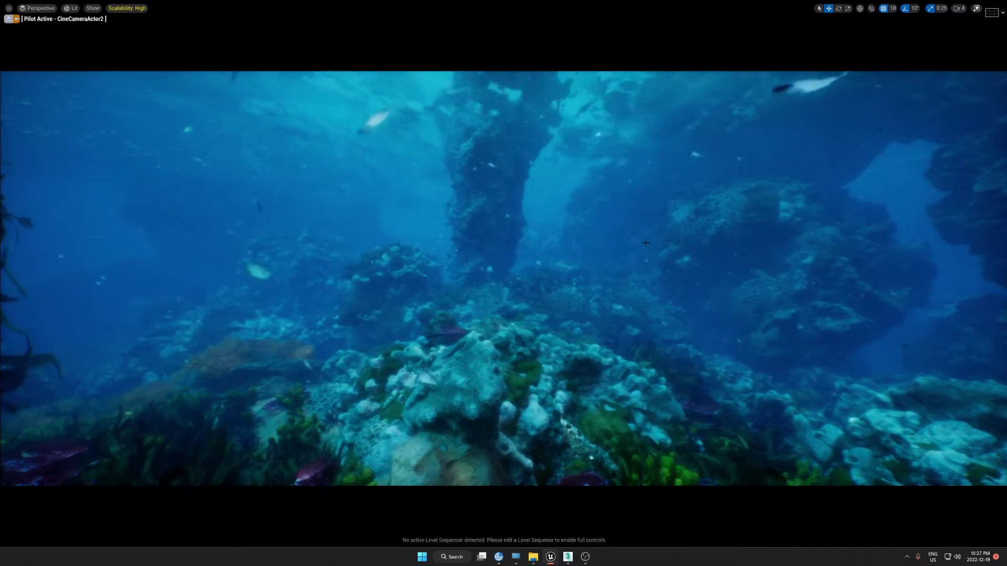
Step: Examine the swimming black fish from other camera positions around the reef and kelp
{"action": "key", "text": "s"}
{"action": "right_click_drag", "start_coordinate": [503, 284], "coordinate": [419, 226]}
{"action": "key", "text": "w"}
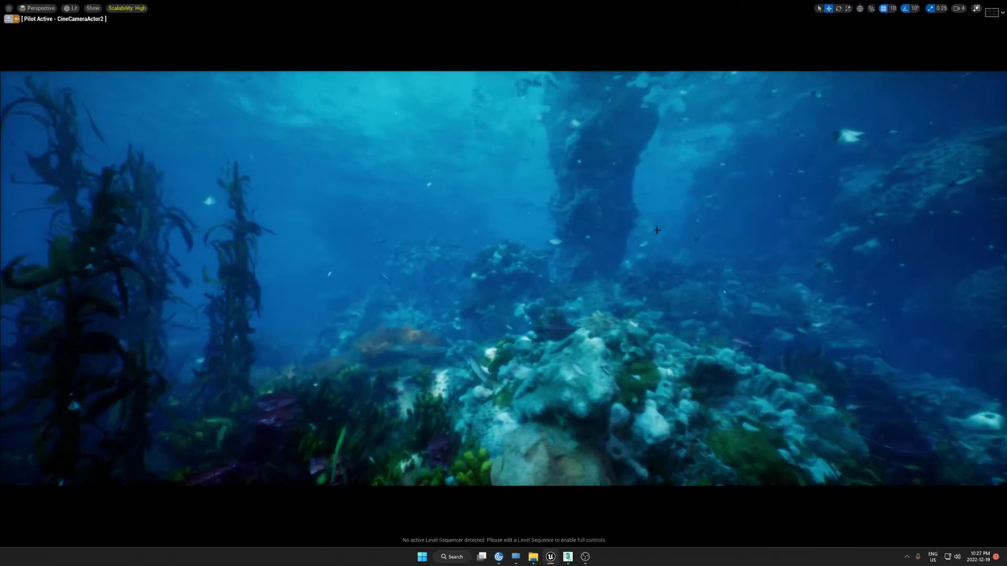
Step: Remove the placed Black_Fish2 actor from the level and return to the normal editor layout
{"action": "key", "text": "g"}
{"action": "key", "text": "Escape"}
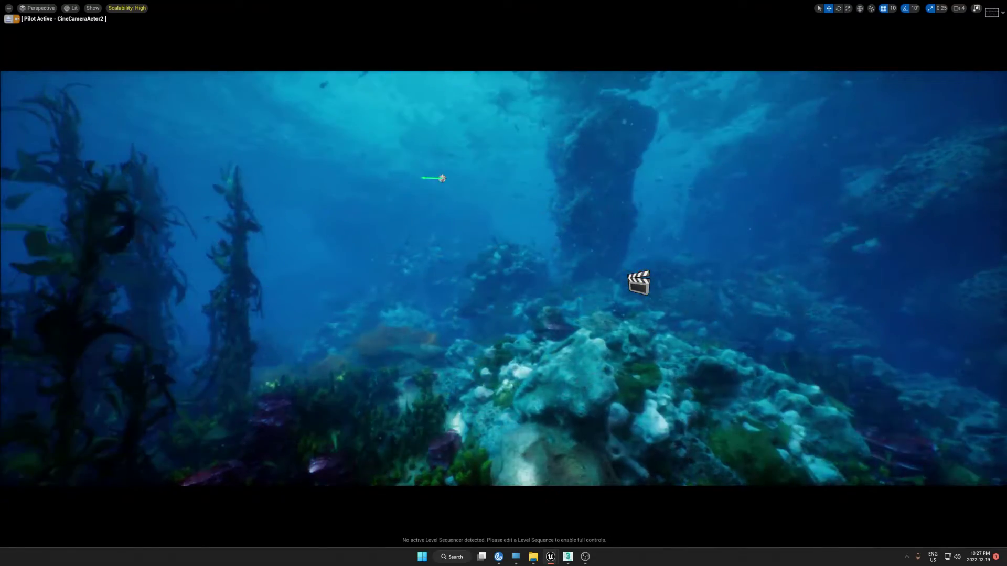
{"action": "key", "text": "F11"}
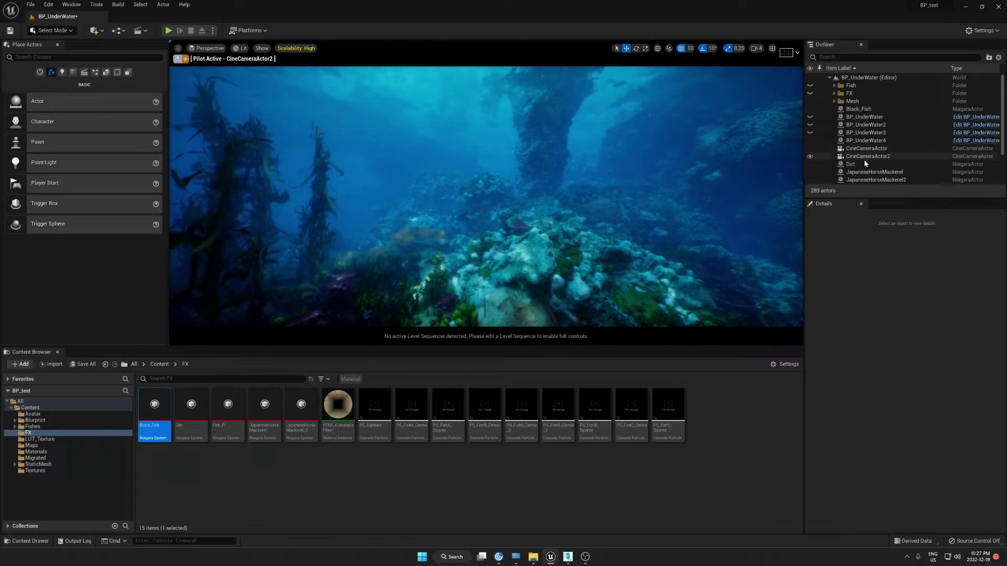
Step: Select BP_UnderWater4 and bring its Post Process and Color Grading LUT settings into view
{"action": "scroll", "coordinate": [860, 138], "scroll_direction": "down", "scroll_amount": 2}
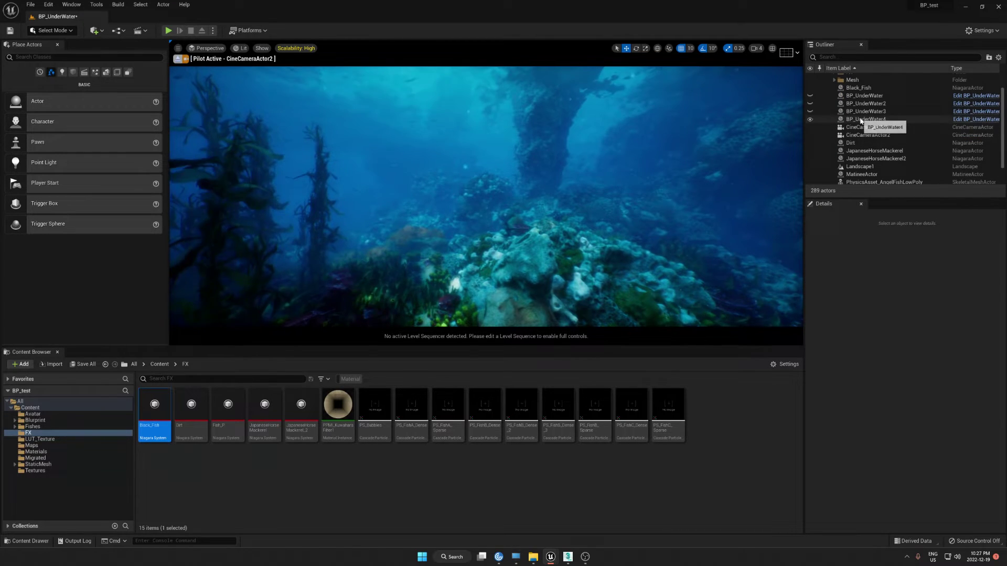
{"action": "left_click", "coordinate": [860, 120]}
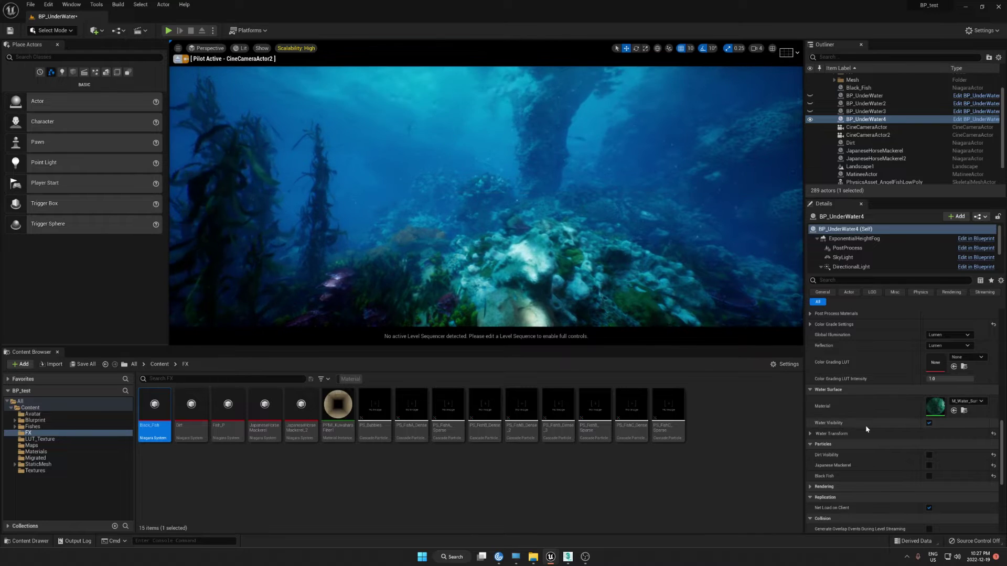
{"action": "scroll", "coordinate": [831, 353], "scroll_direction": "up", "scroll_amount": 1}
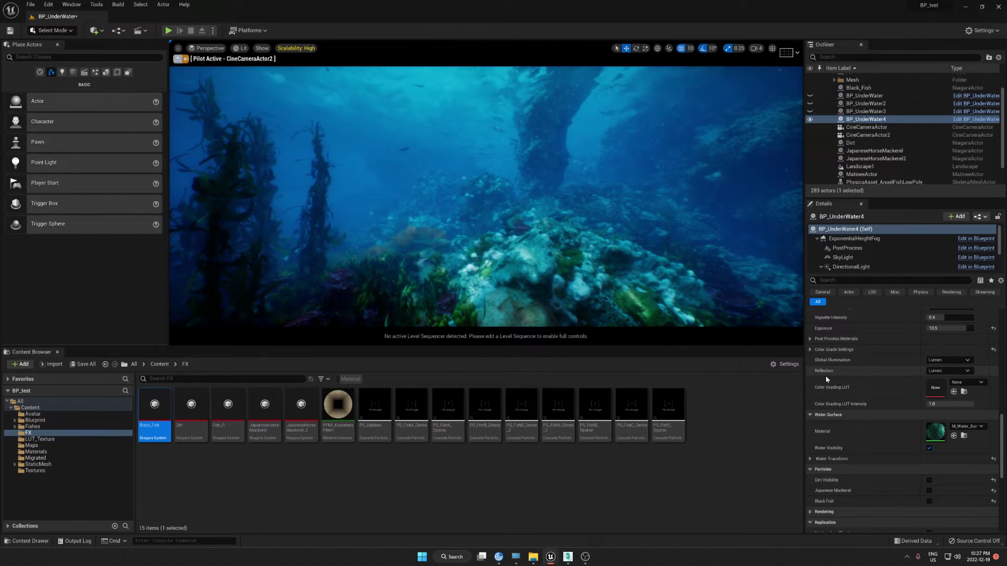
{"action": "scroll", "coordinate": [811, 367], "scroll_direction": "up", "scroll_amount": 1}
{"action": "left_click", "coordinate": [810, 364]}
{"action": "left_click", "coordinate": [809, 364]}
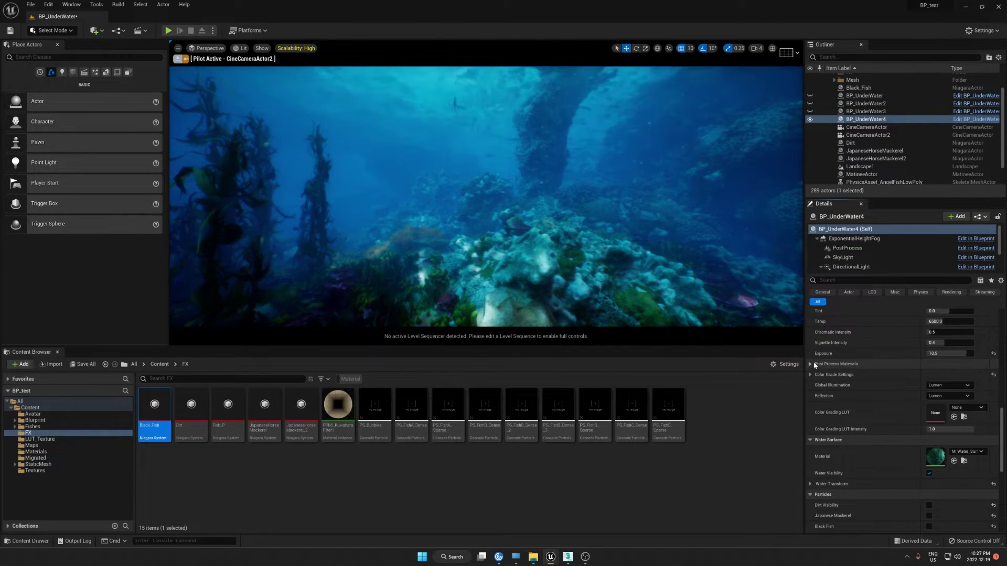
{"action": "scroll", "coordinate": [839, 377], "scroll_direction": "up", "scroll_amount": 1}
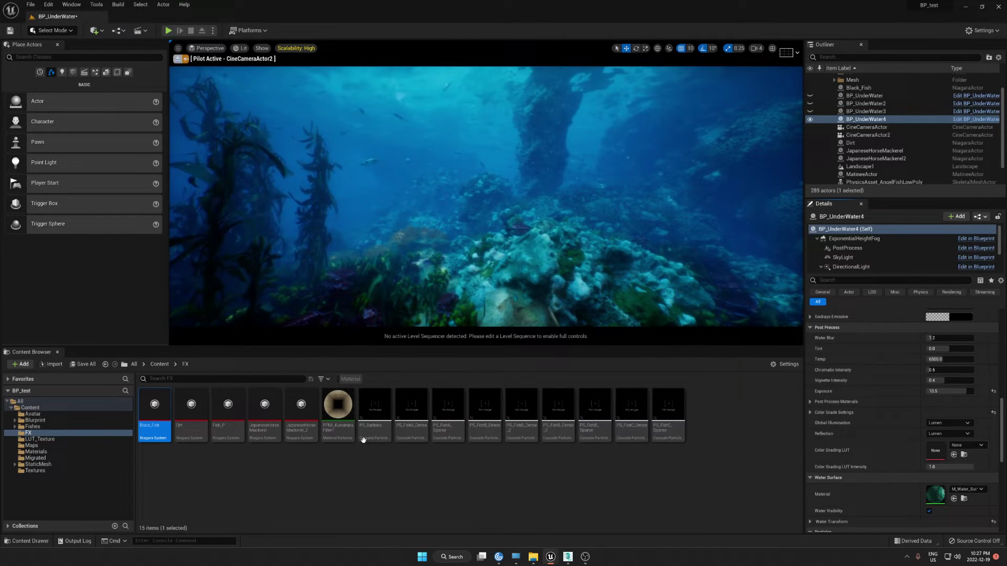
Step: Assign the RGBTable texture from the LUT_Texture folder as BP_UnderWater4's Color Grading LUT
{"action": "left_click", "coordinate": [158, 364]}
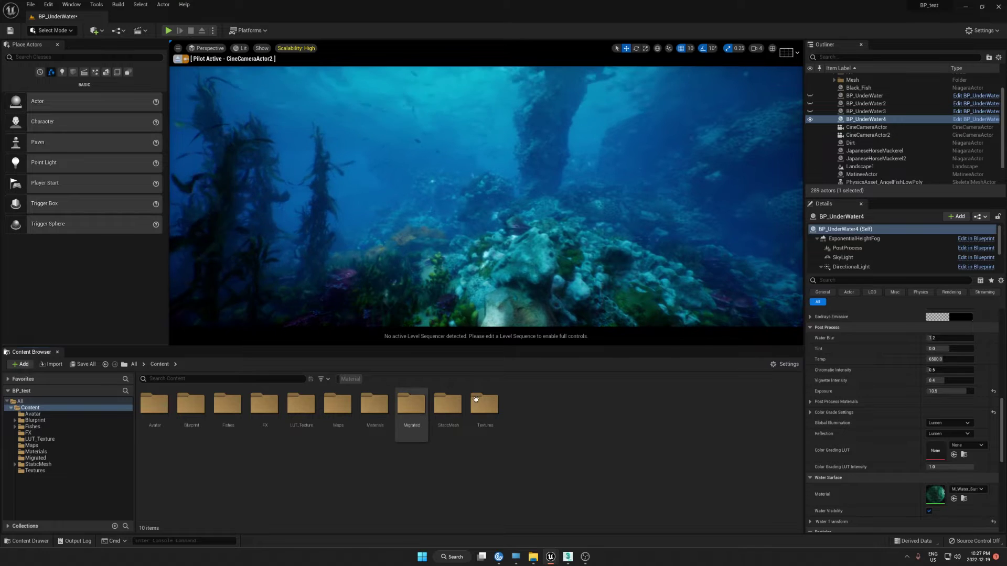
{"action": "double_click", "coordinate": [307, 414]}
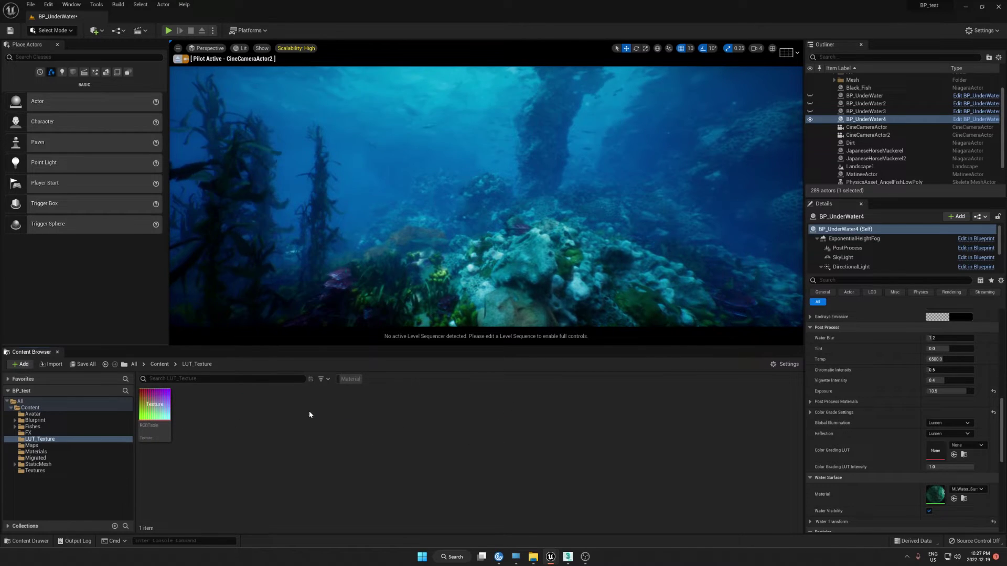
{"action": "left_click_drag", "start_coordinate": [156, 392], "coordinate": [935, 450]}
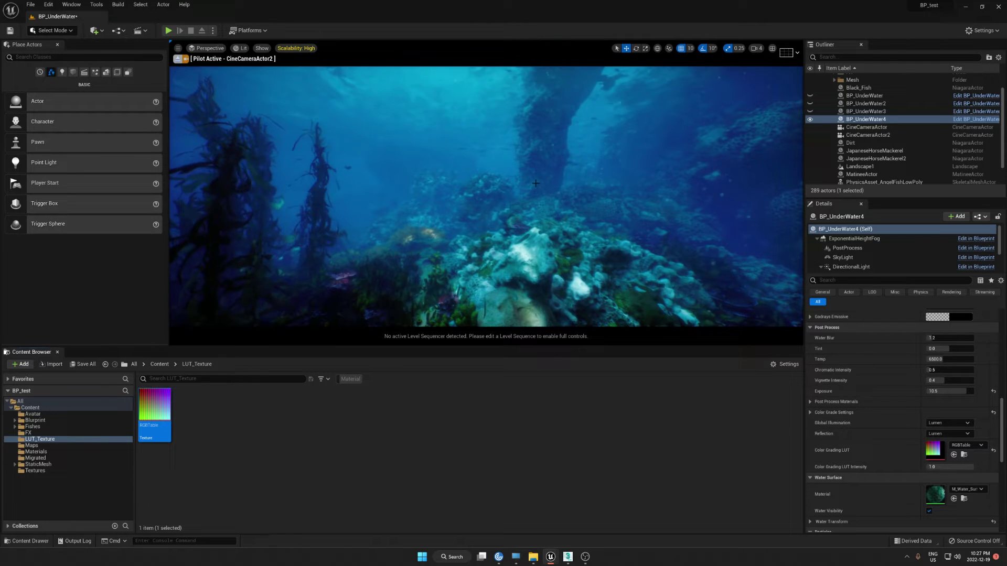
Step: Look up the Export action among the RGBTable texture's asset actions
{"action": "right_click", "coordinate": [160, 411]}
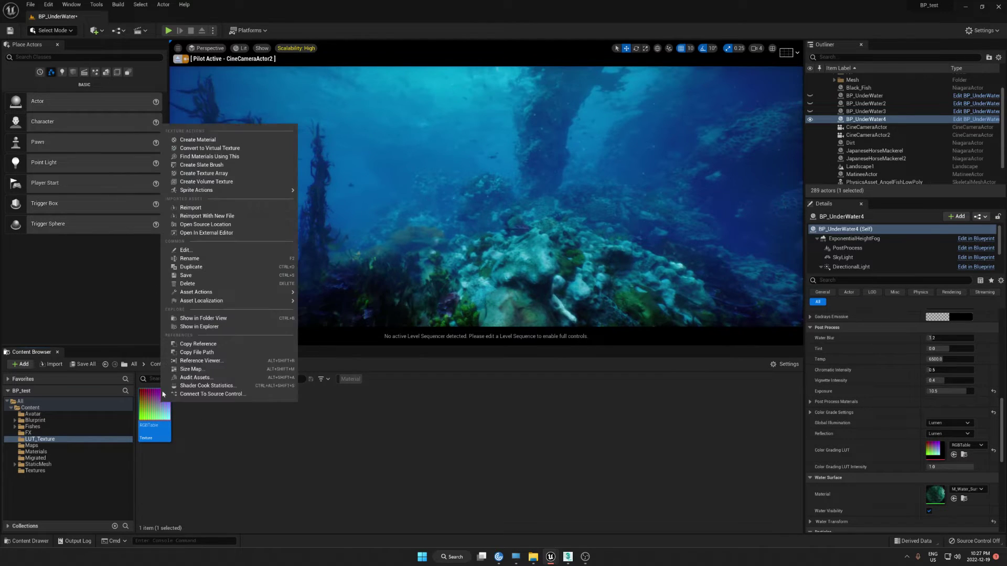
{"action": "mouse_move", "coordinate": [273, 294]}
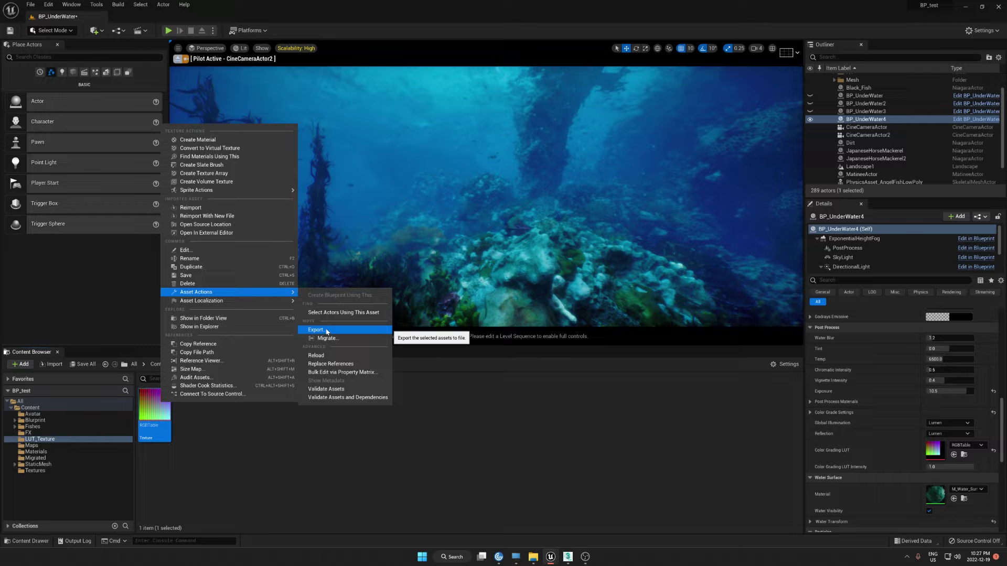
{"action": "left_click", "coordinate": [423, 127]}
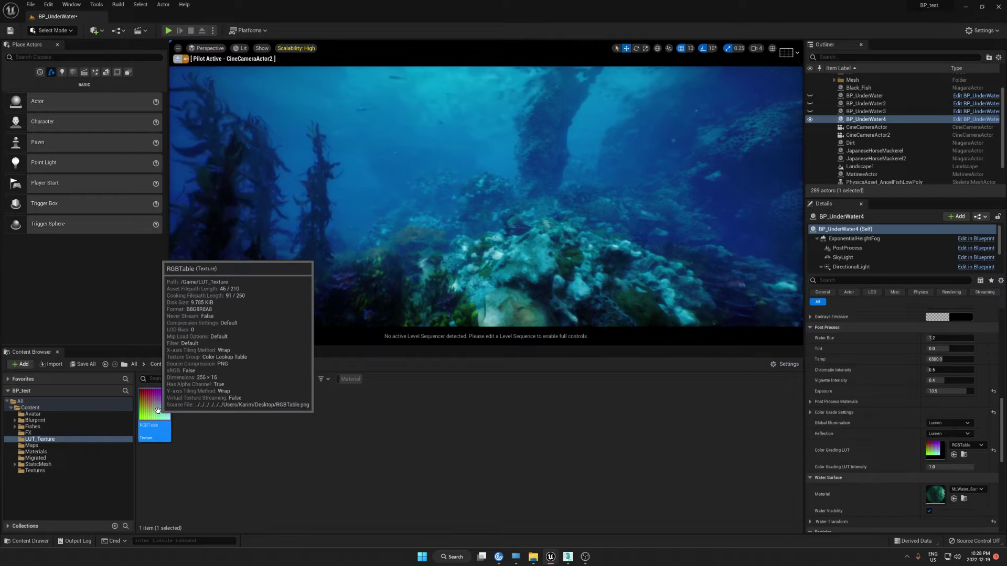
Step: Examine the Texture Group options of the RGBTable texture in a maximized texture editor and close the editor
{"action": "double_click", "coordinate": [157, 410]}
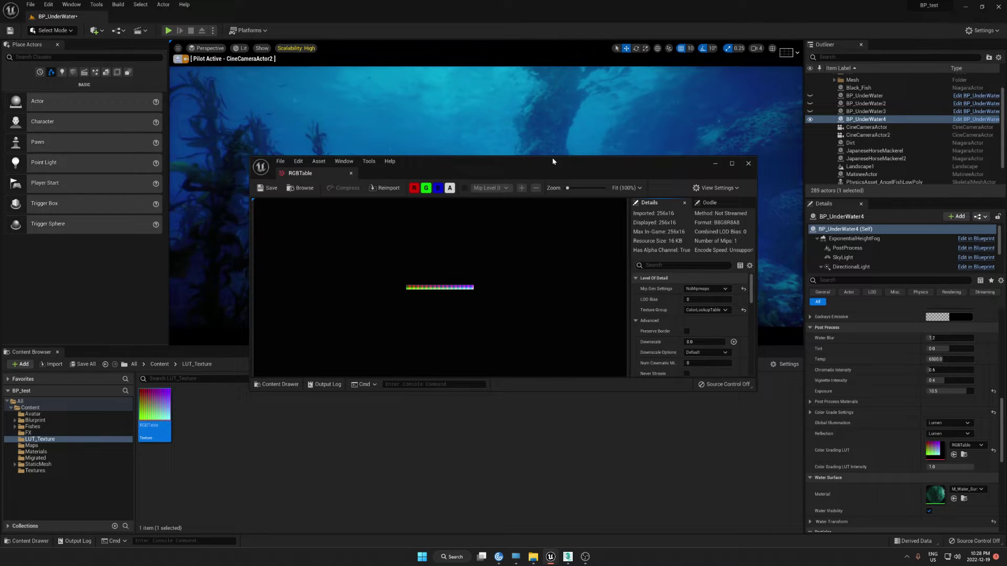
{"action": "double_click", "coordinate": [614, 163]}
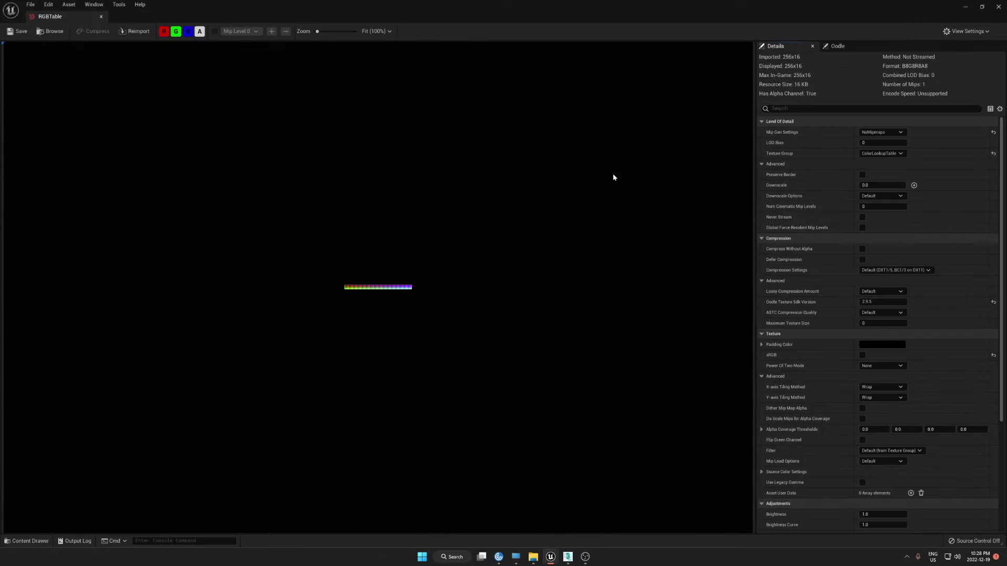
{"action": "left_click", "coordinate": [874, 154]}
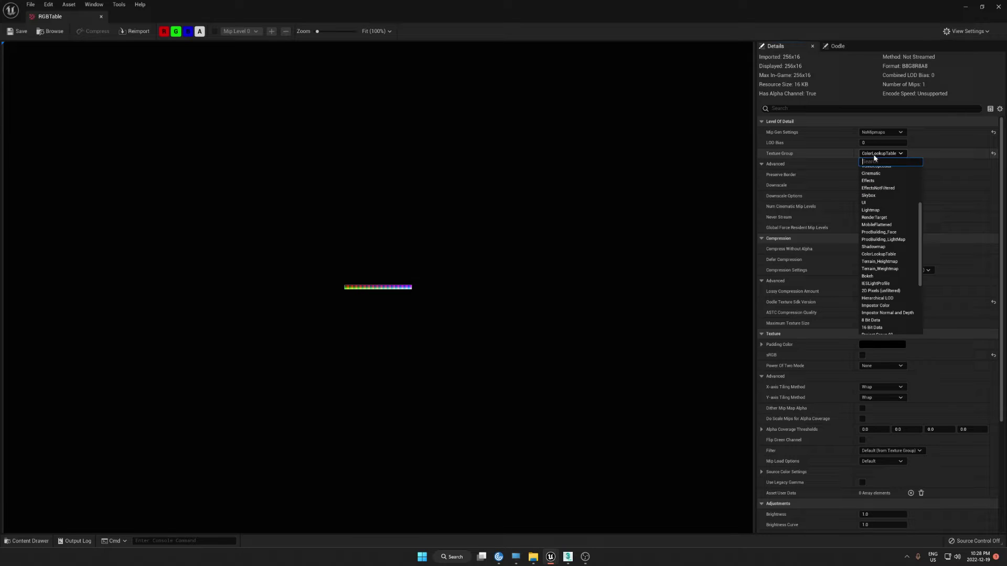
{"action": "left_click", "coordinate": [790, 158]}
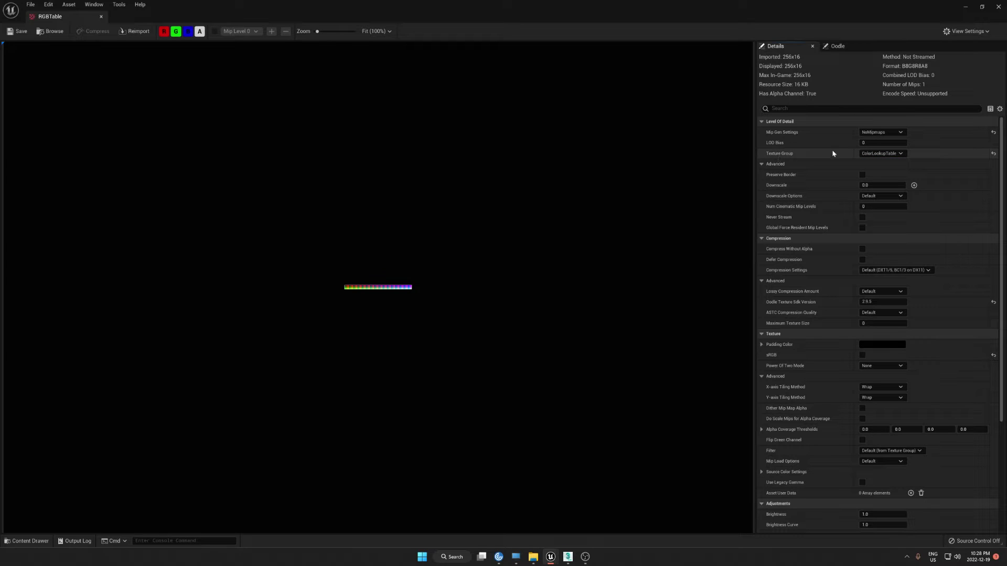
{"action": "left_click", "coordinate": [999, 6]}
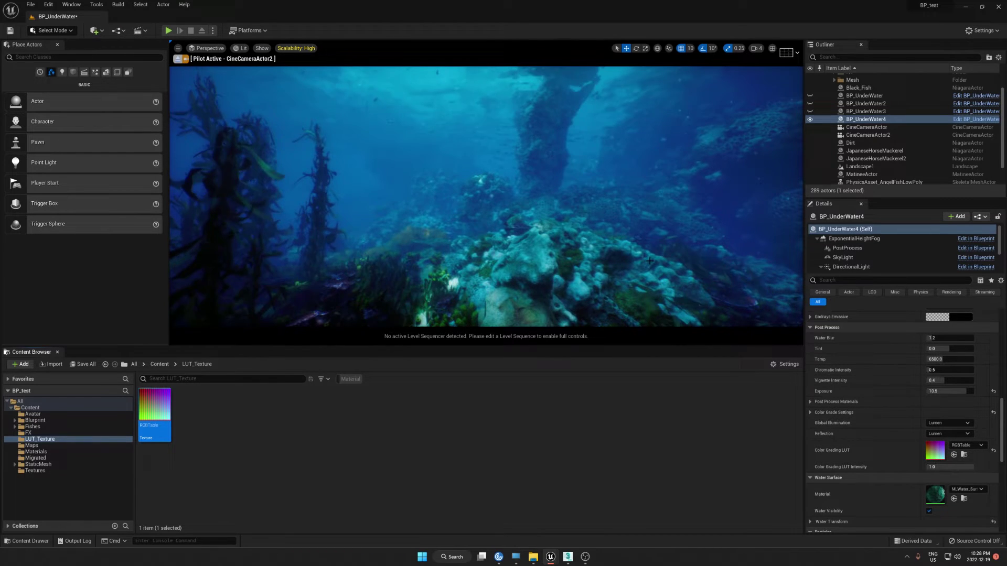
Step: Try Fog Density values of 1 and 3 in BP_UnderWater4's Fog Controls
{"action": "right_click_drag", "start_coordinate": [628, 222], "coordinate": [648, 197]}
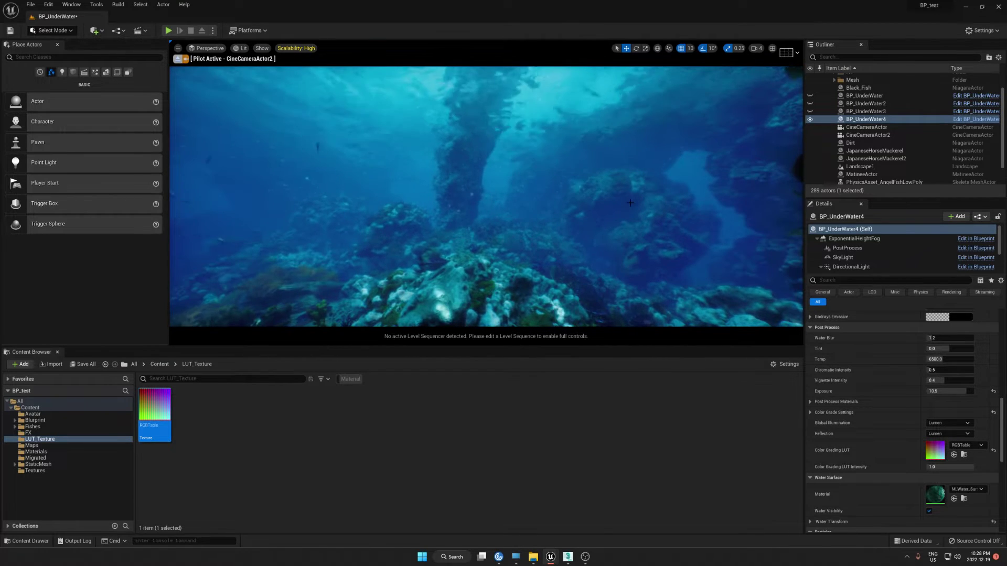
{"action": "key", "text": "g"}
{"action": "key", "text": "g"}
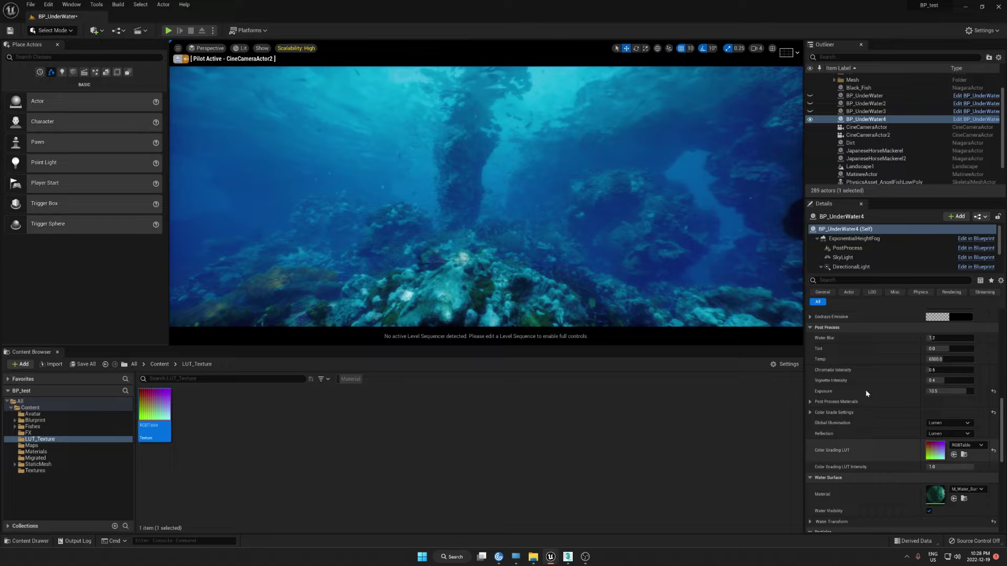
{"action": "scroll", "coordinate": [933, 387], "scroll_direction": "up", "scroll_amount": 5}
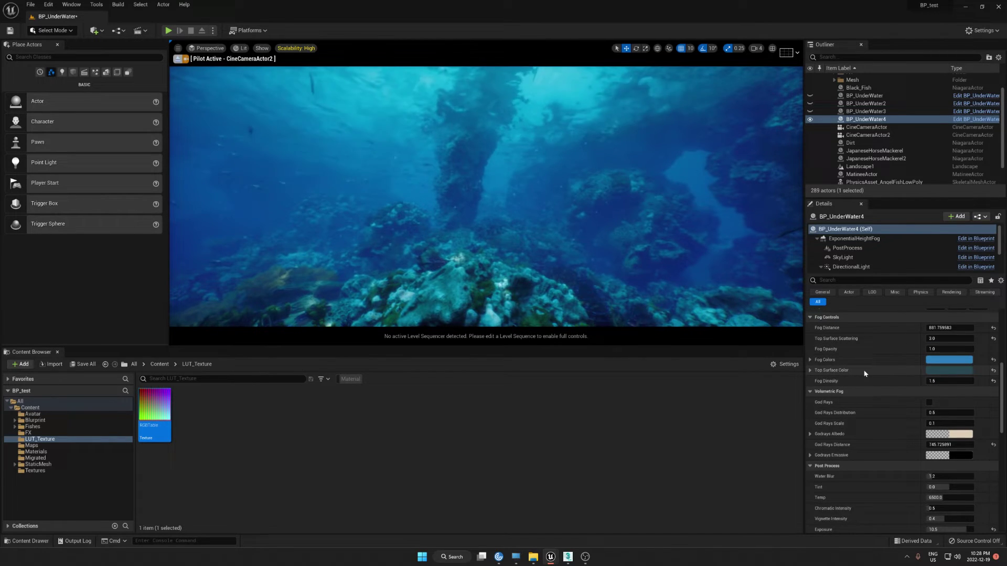
{"action": "scroll", "coordinate": [864, 373], "scroll_direction": "up", "scroll_amount": 3}
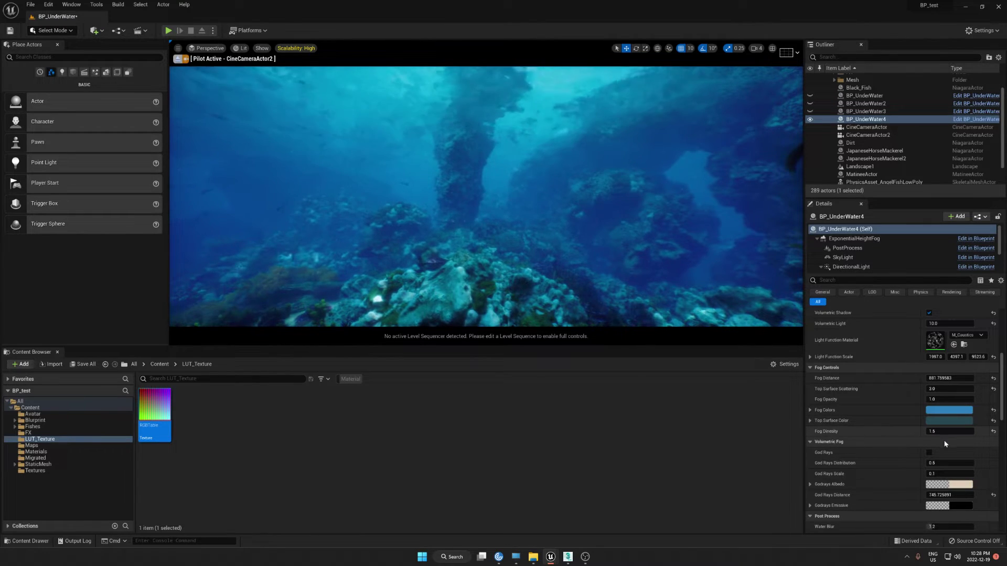
{"action": "type", "text": "1"}
{"action": "key", "text": "Return"}
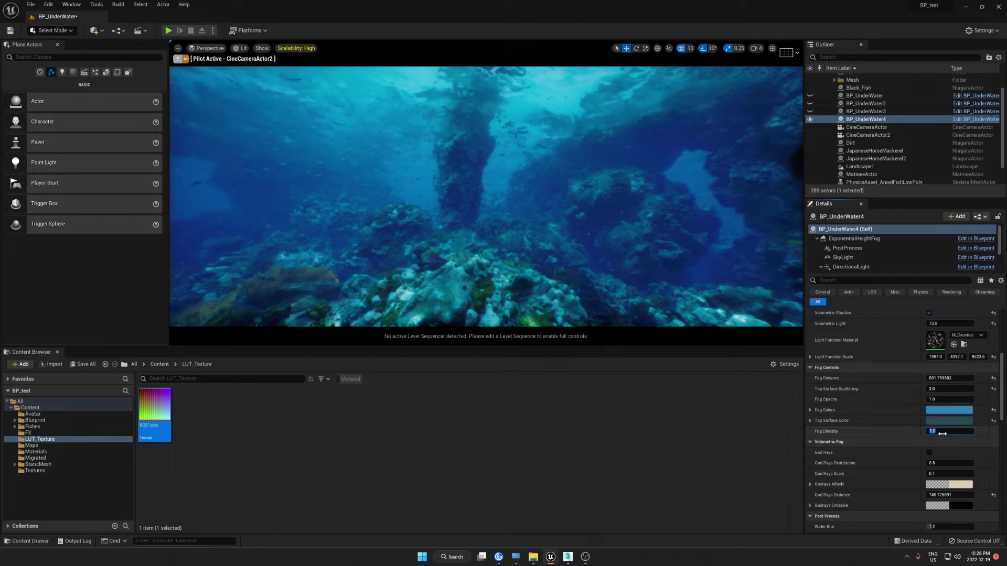
{"action": "type", "text": "3"}
{"action": "key", "text": "Return"}
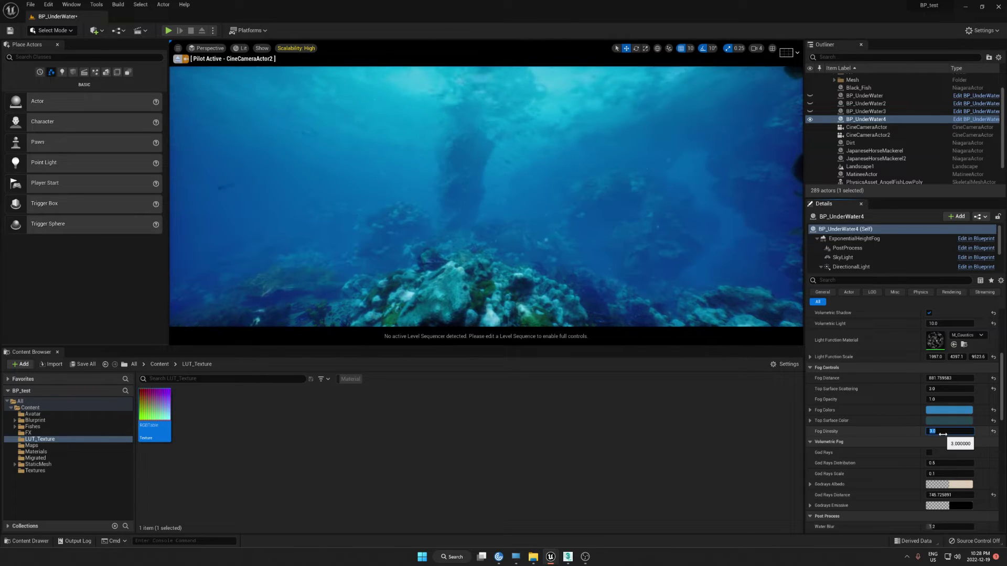
Step: Check the dense fog around the reef in a full-screen viewport and enable God Rays for BP_UnderWater4
{"action": "key", "text": "F11"}
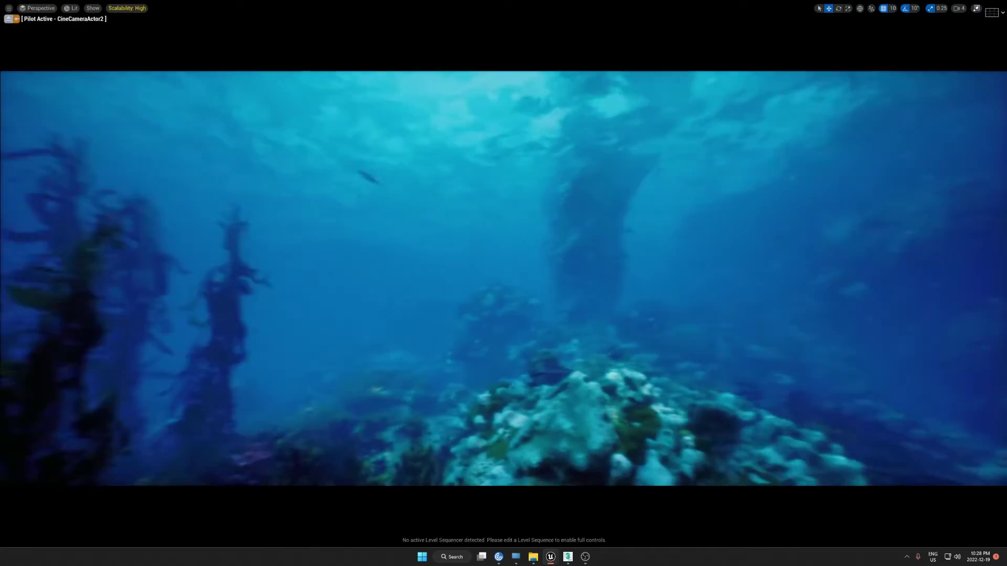
{"action": "right_click_drag", "start_coordinate": [504, 283], "coordinate": [550, 283]}
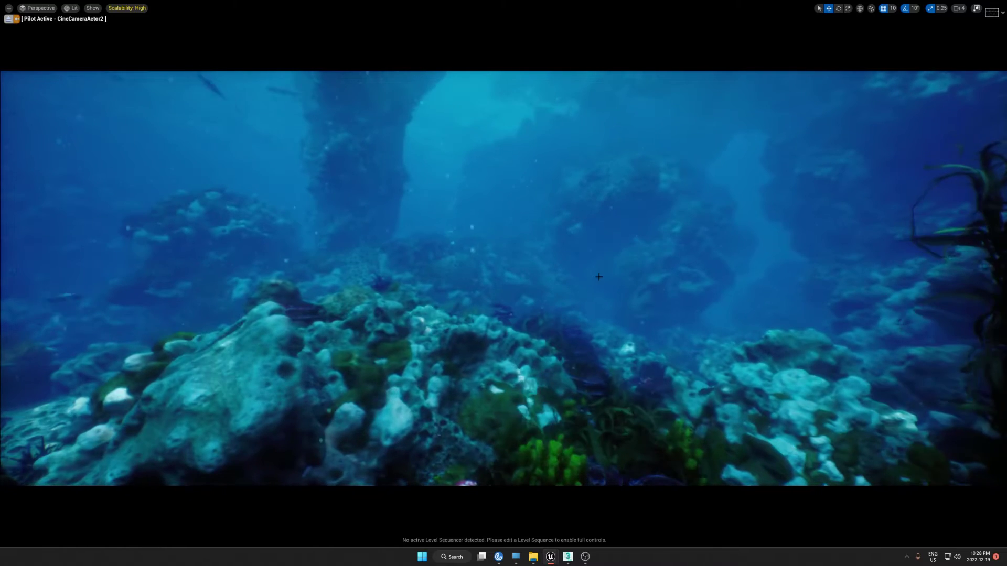
{"action": "key", "text": "F11"}
{"action": "left_click", "coordinate": [930, 452]}
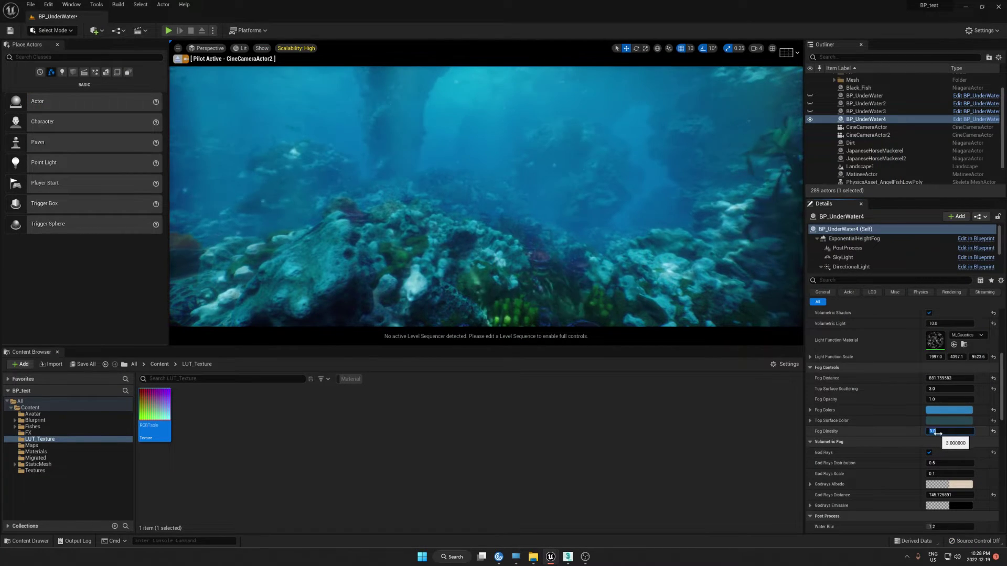
Step: Try Fog Density values of 1 and 2, return it to 1, and undo a trial reduction of the Fog Distance
{"action": "type", "text": "1"}
{"action": "key", "text": "Return"}
{"action": "type", "text": "2"}
{"action": "key", "text": "Return"}
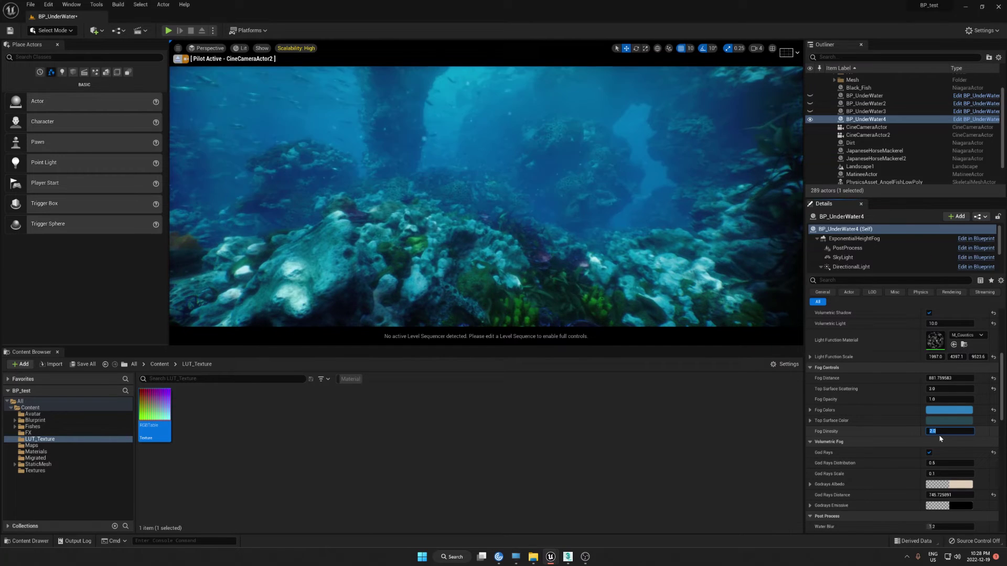
{"action": "type", "text": "1"}
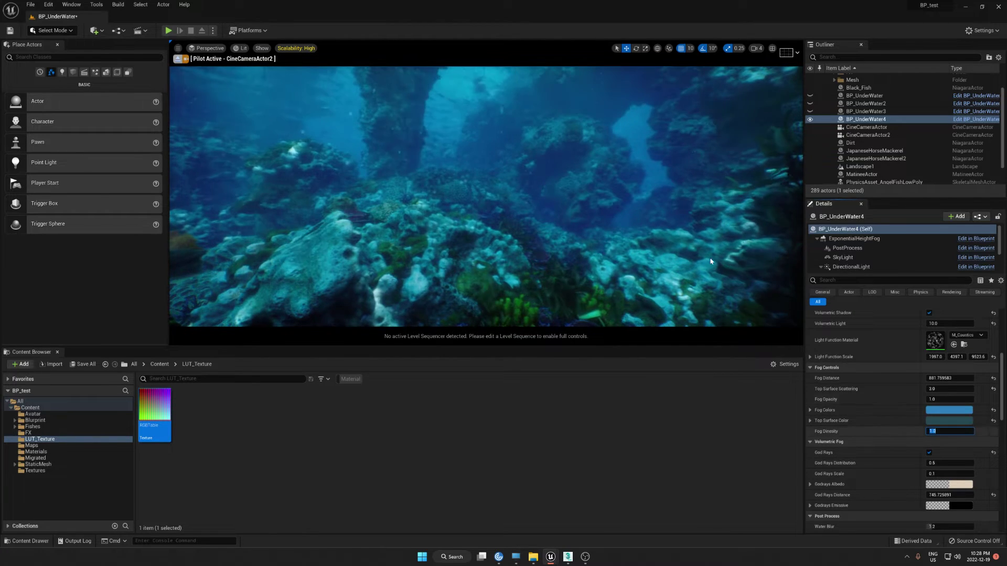
{"action": "key", "text": "Return"}
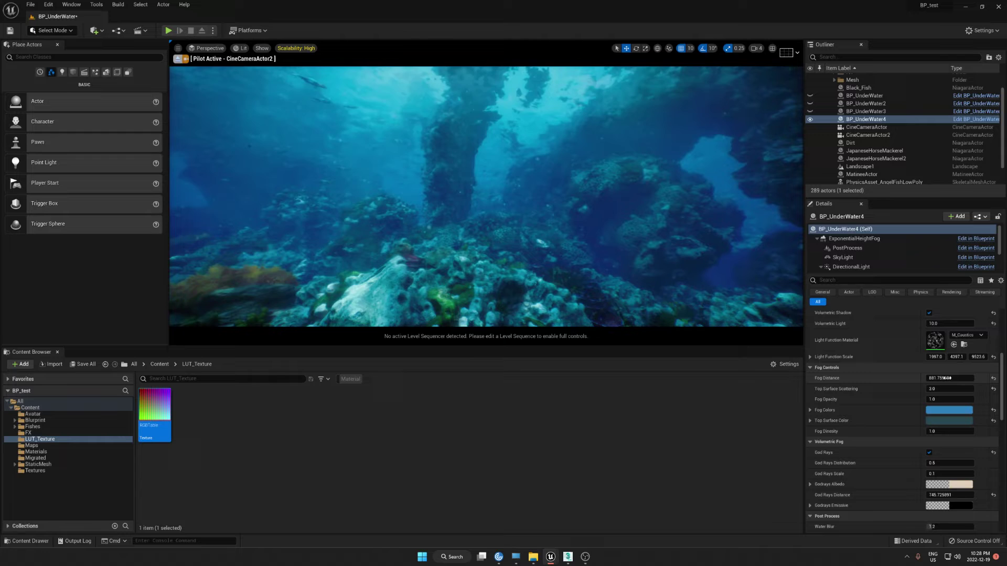
{"action": "mouse_move", "coordinate": [949, 378]}
{"action": "left_mouse_down"}
{"action": "mouse_move", "coordinate": [968, 378]}
{"action": "mouse_move", "coordinate": [935, 378]}
{"action": "left_mouse_up"}
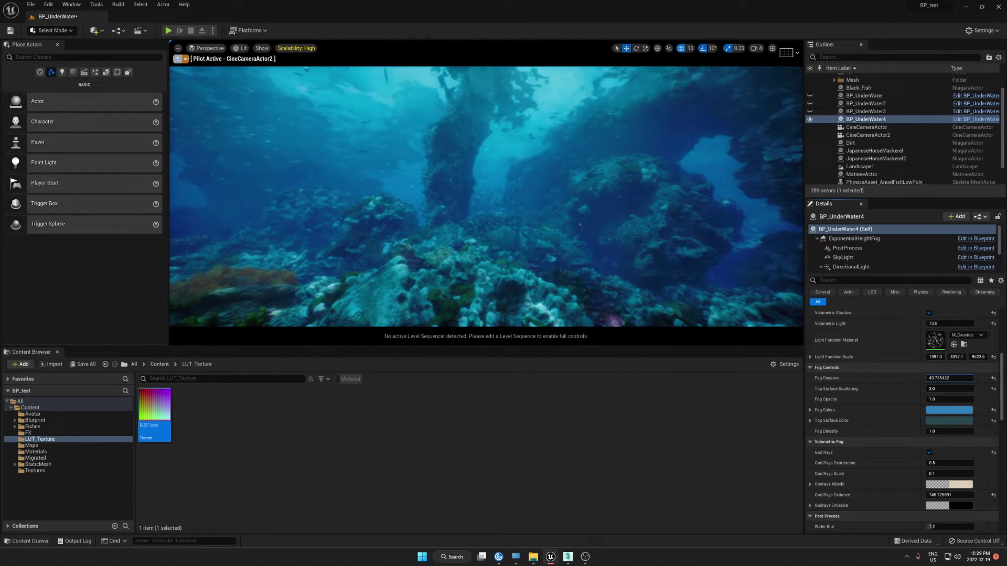
{"action": "key", "text": "ctrl+z"}
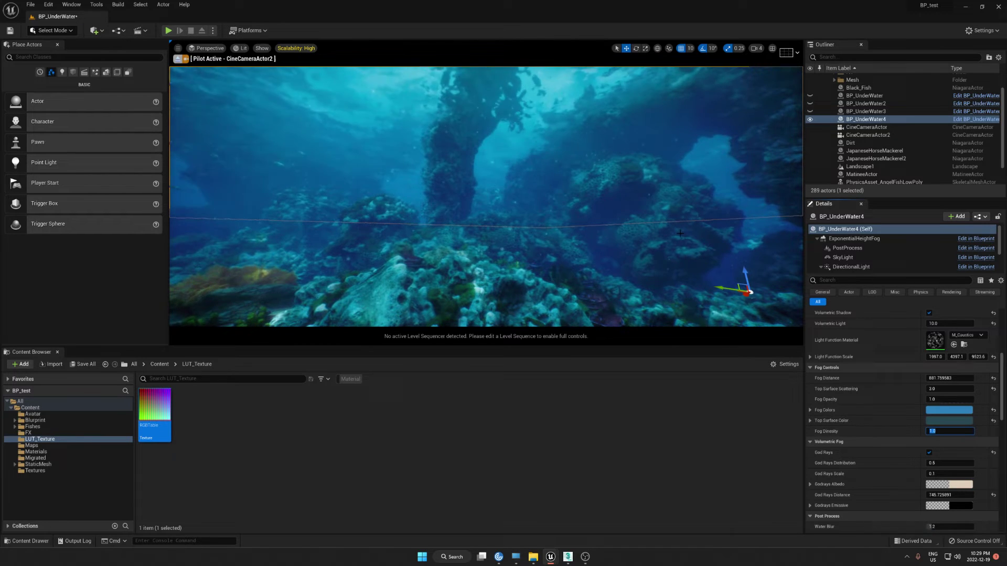
Step: Set Fog Density to 3, turn off God Rays, and compare densities of 2 and 3
{"action": "key", "text": "Return"}
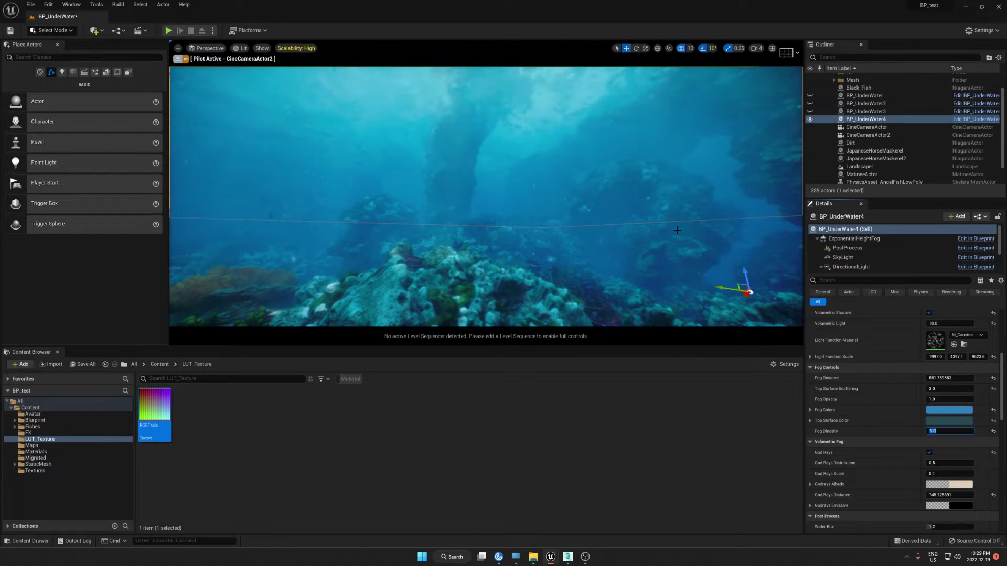
{"action": "left_click", "coordinate": [929, 452]}
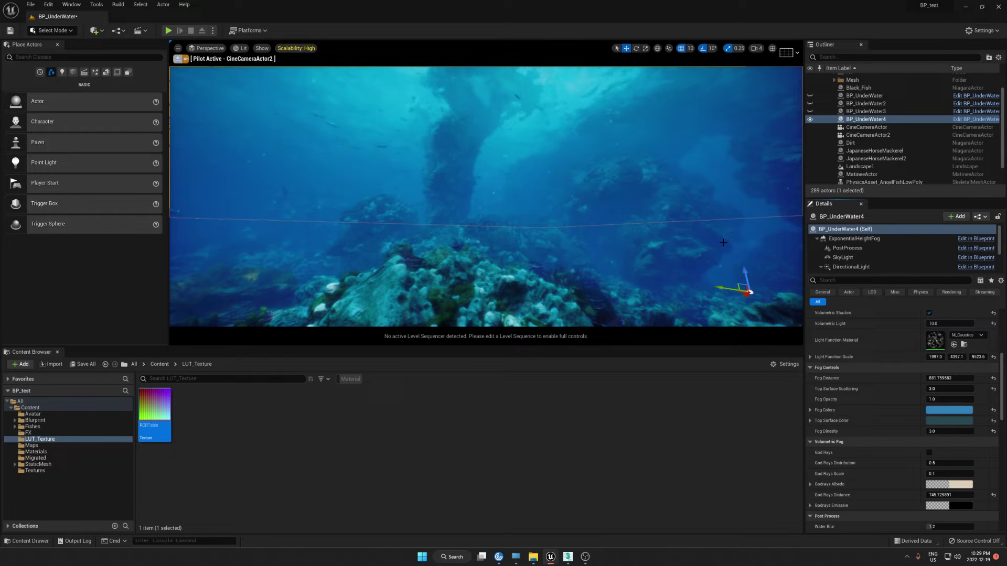
{"action": "type", "text": "2"}
{"action": "key", "text": "Return"}
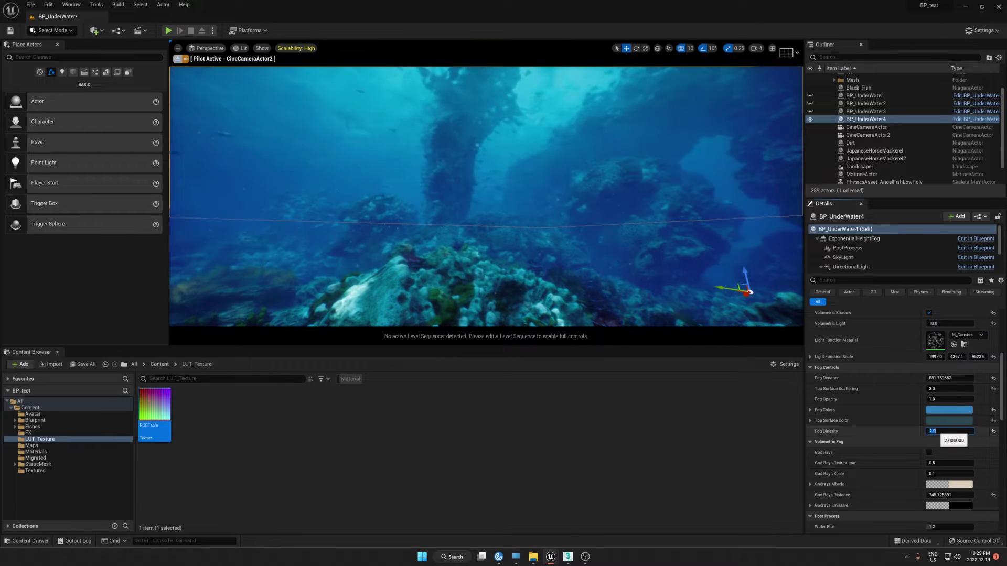
{"action": "type", "text": "3"}
{"action": "key", "text": "Return"}
Step: Check the fog toward the water surface and across the reef in full screen, and set the Fog Density to 1.5
{"action": "mouse_move", "coordinate": [641, 211]}
{"action": "right_mouse_down"}
{"action": "mouse_move", "coordinate": [659, 215]}
{"action": "mouse_move", "coordinate": [556, 211]}
{"action": "mouse_move", "coordinate": [637, 216]}
{"action": "right_mouse_up"}
{"action": "key", "text": "g"}
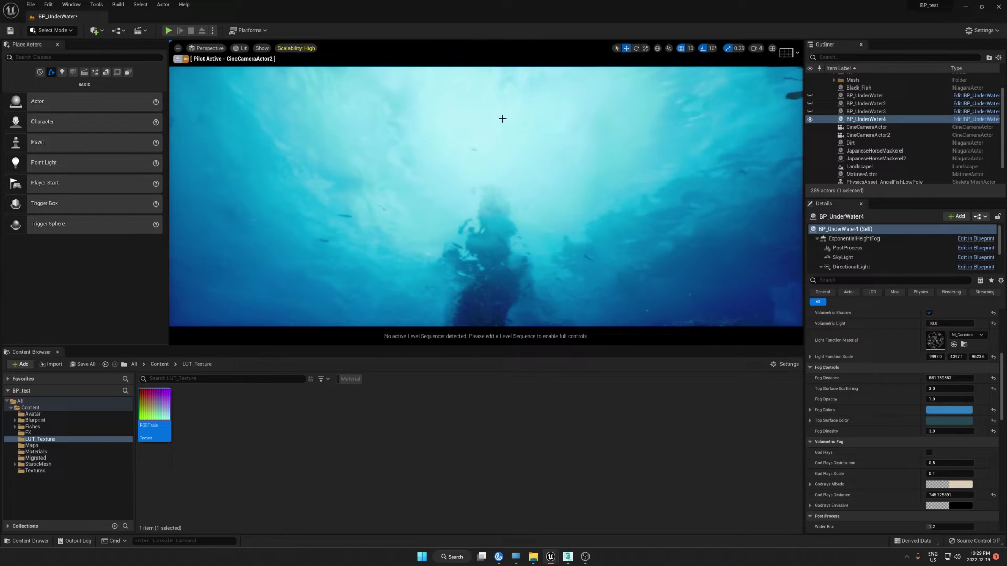
{"action": "right_click_drag", "start_coordinate": [637, 217], "coordinate": [637, 216]}
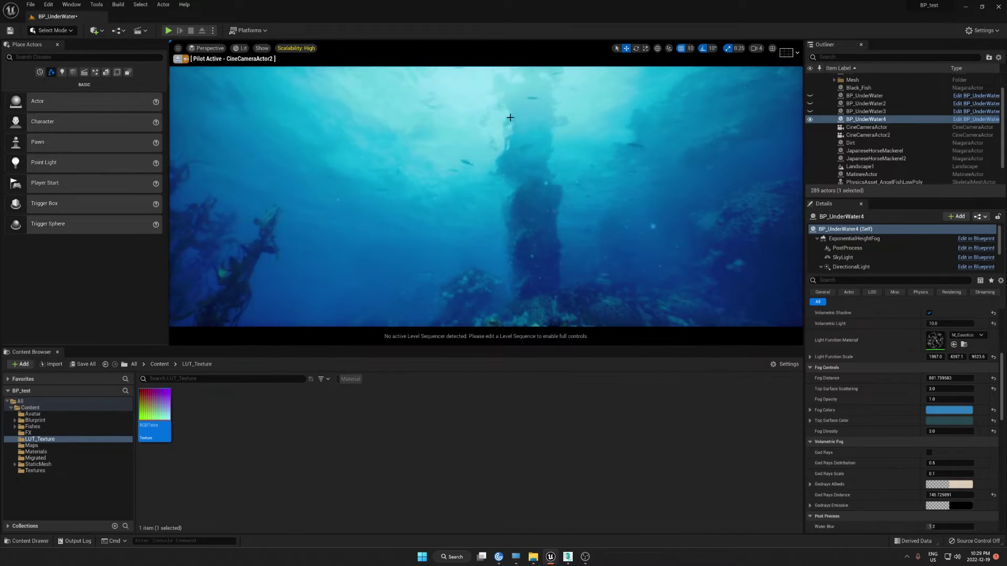
{"action": "key", "text": "F11"}
{"action": "right_click_drag", "start_coordinate": [541, 168], "coordinate": [585, 147]}
{"action": "key", "text": "F11"}
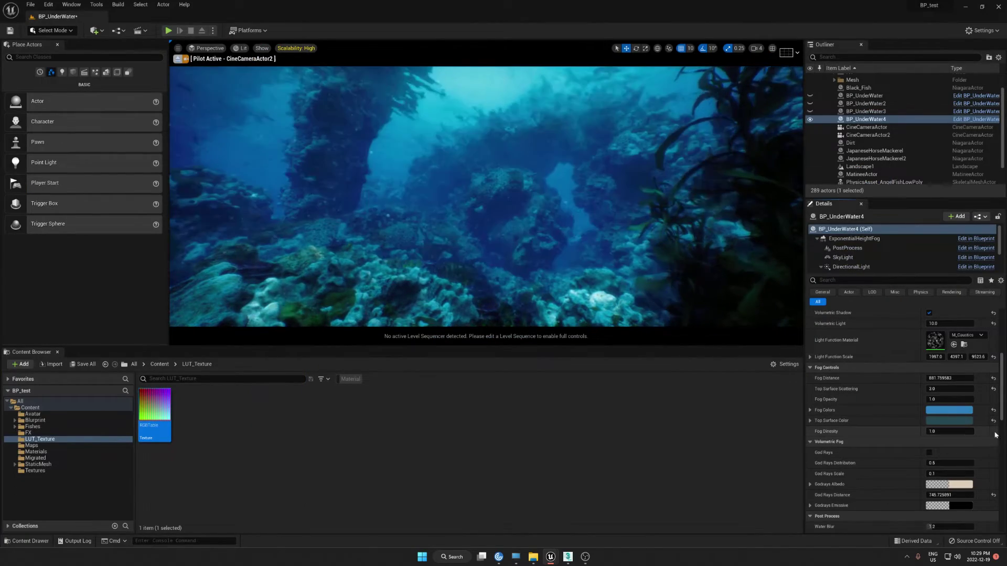
{"action": "left_click", "coordinate": [949, 431]}
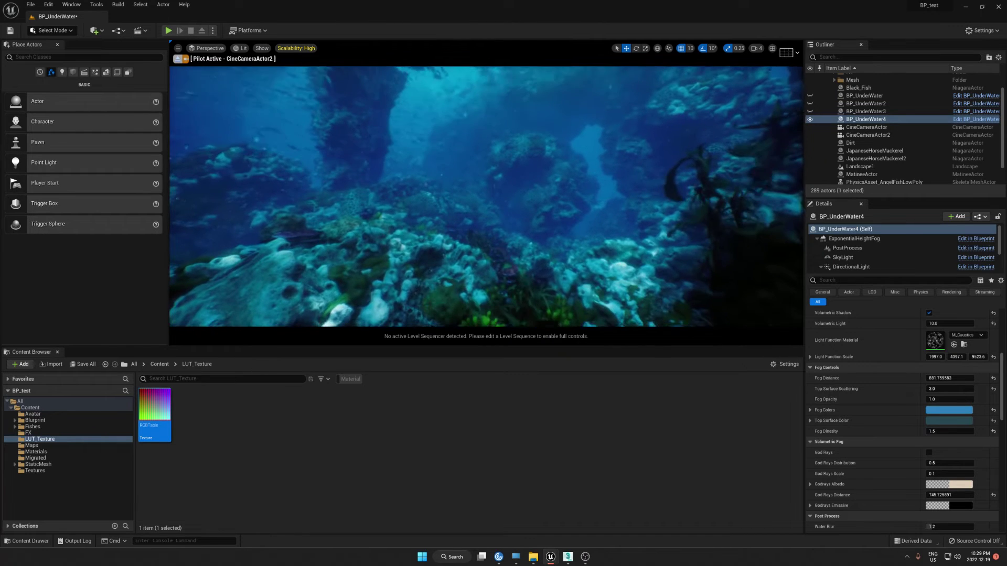
{"action": "scroll", "coordinate": [944, 360], "scroll_direction": "up", "scroll_amount": 3}
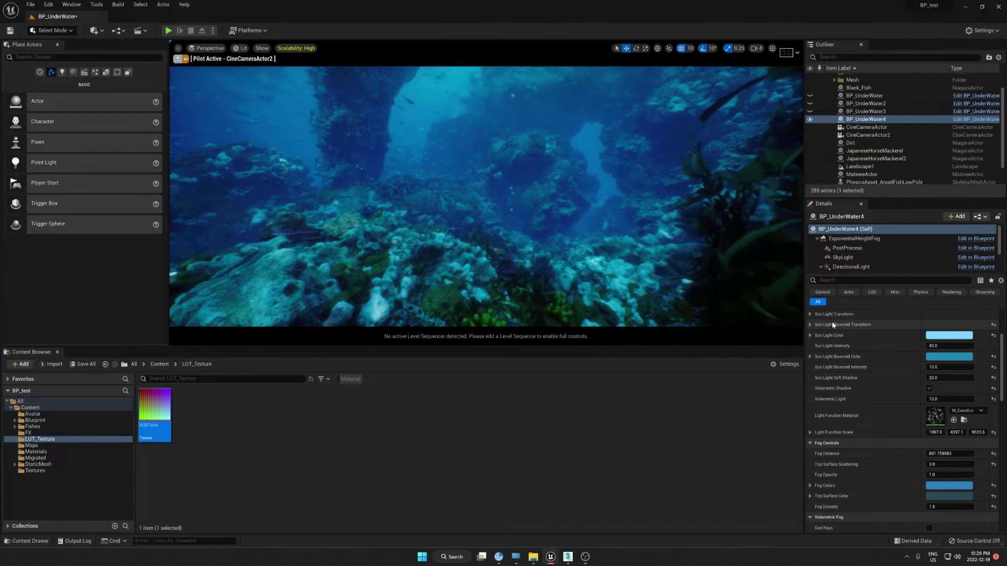
{"action": "left_click", "coordinate": [949, 357]}
{"action": "left_click_drag", "start_coordinate": [872, 345], "coordinate": [746, 388]}
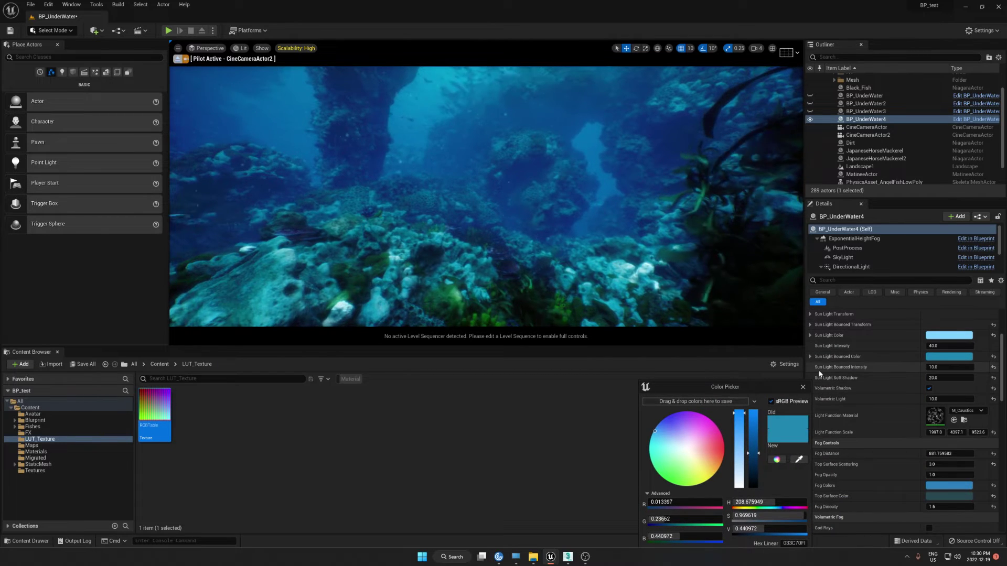
{"action": "key", "text": "F11"}
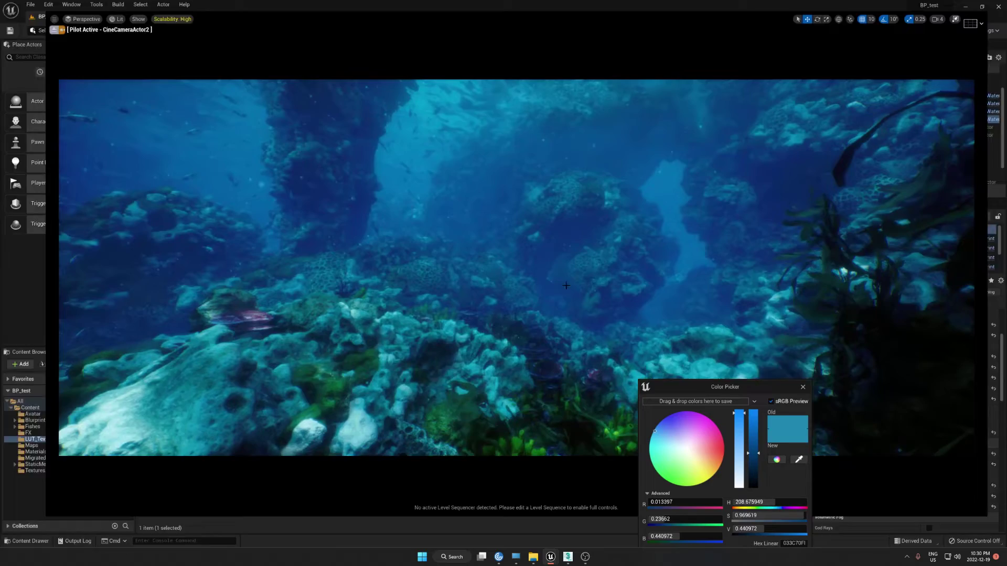
{"action": "left_click_drag", "start_coordinate": [707, 386], "coordinate": [755, 195]}
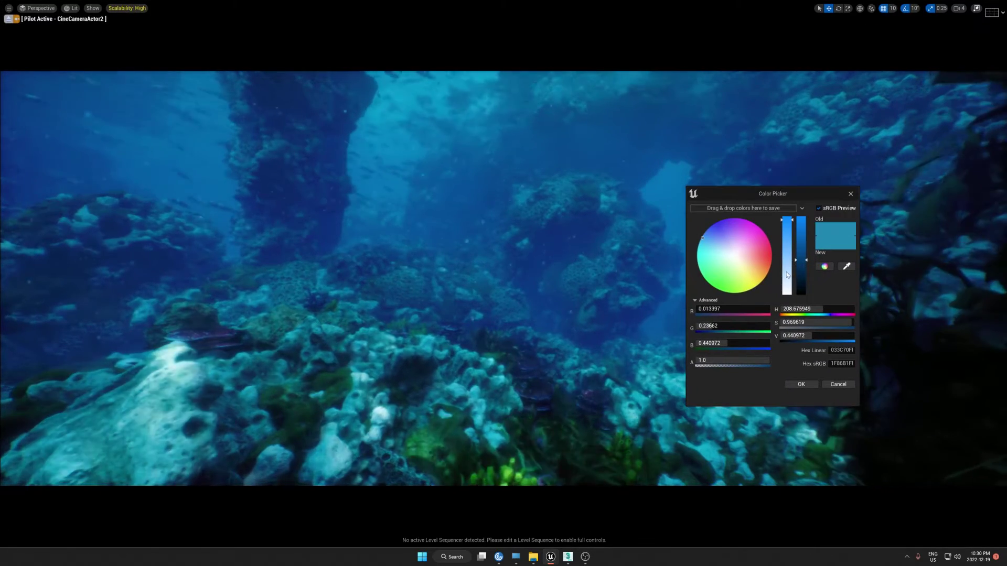
{"action": "left_click", "coordinate": [838, 384]}
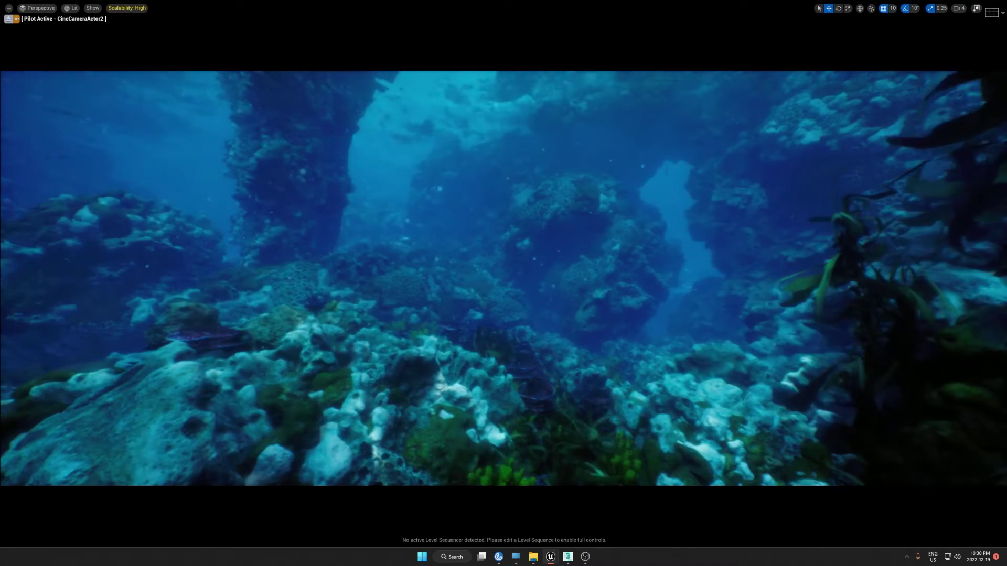
{"action": "key", "text": "F11"}
Step: Copy the Sun Light Bounced Color, reset it to its default to preview the reef, and paste the copied color back
{"action": "right_click", "coordinate": [943, 360]}
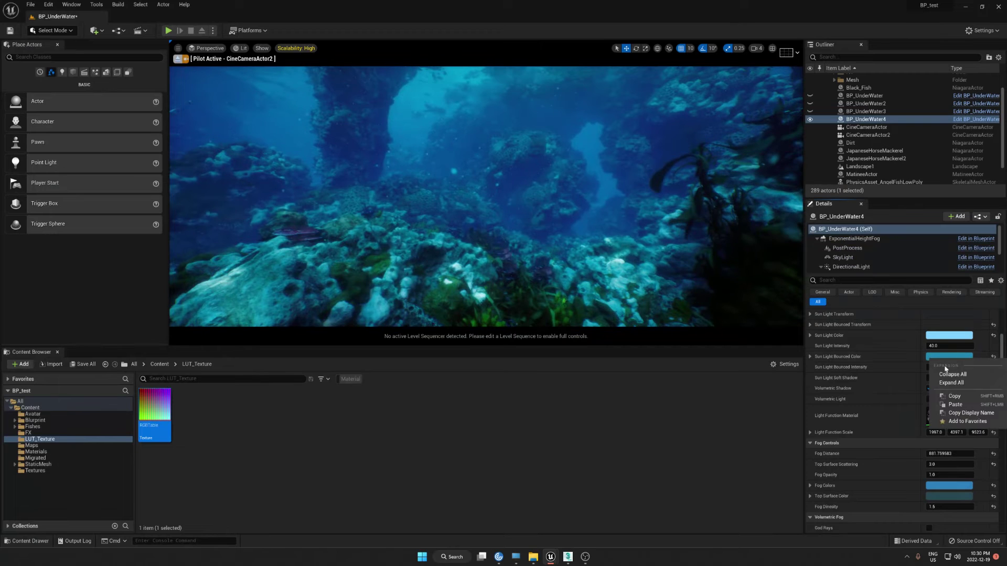
{"action": "left_click", "coordinate": [953, 397]}
{"action": "left_click", "coordinate": [992, 357]}
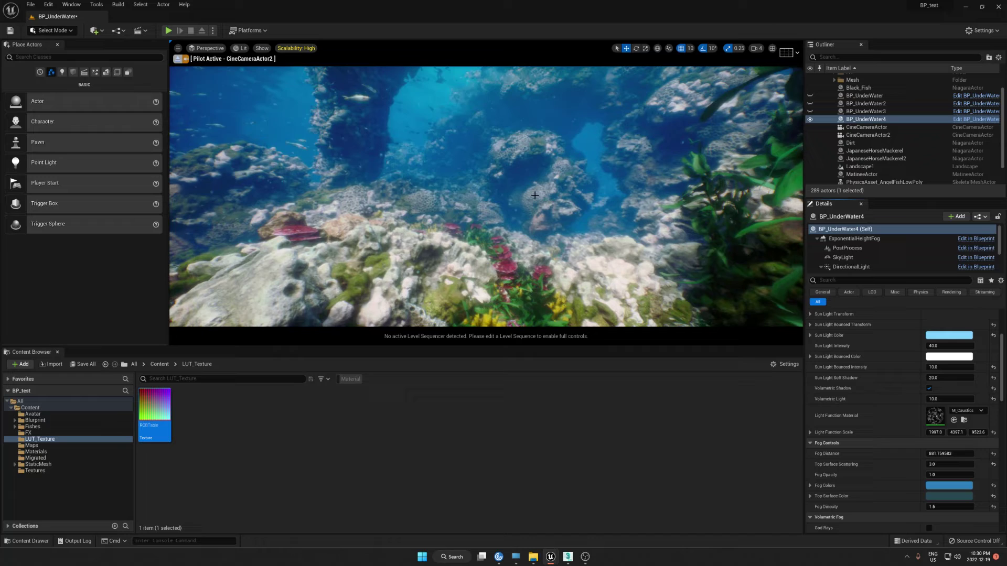
{"action": "right_click_drag", "start_coordinate": [585, 186], "coordinate": [571, 171]}
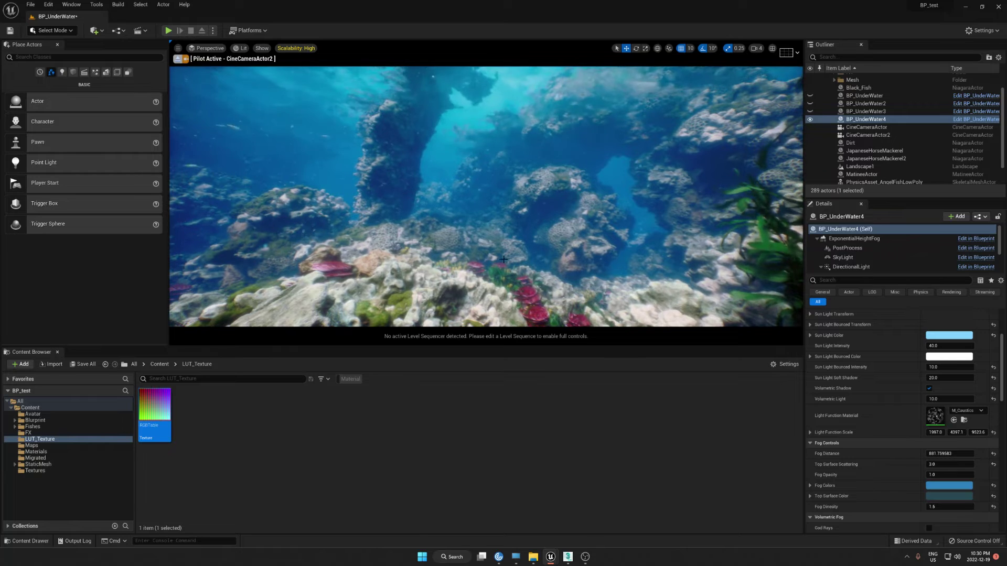
{"action": "right_click", "coordinate": [938, 359]}
{"action": "left_click", "coordinate": [955, 404]}
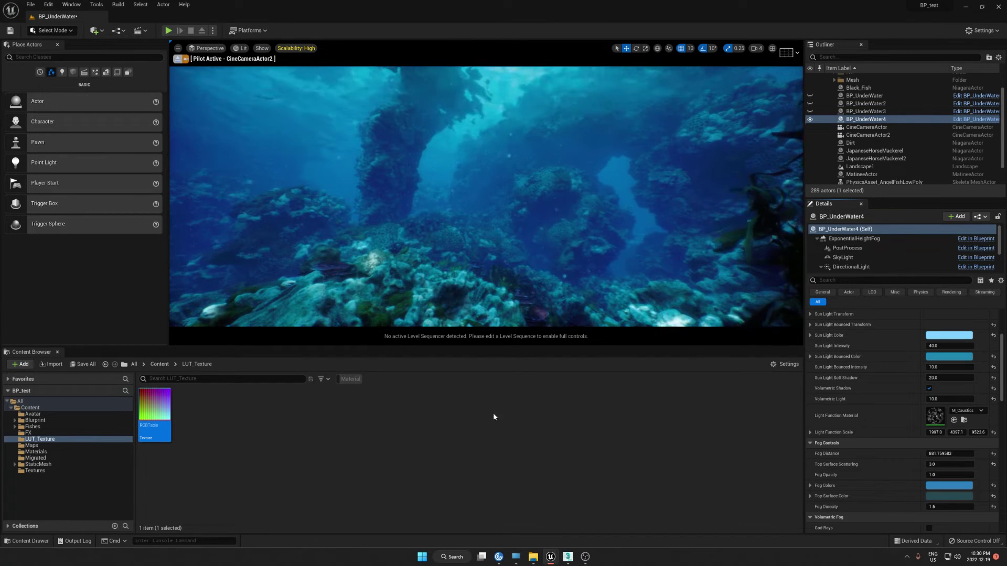
Step: Switch to Chrome, search Google Images for "underwater lighting chart", and open the Color Absorption Underwater chart from Scubashooters.net
{"action": "key", "text": "super"}
{"action": "type", "text": "ch"}
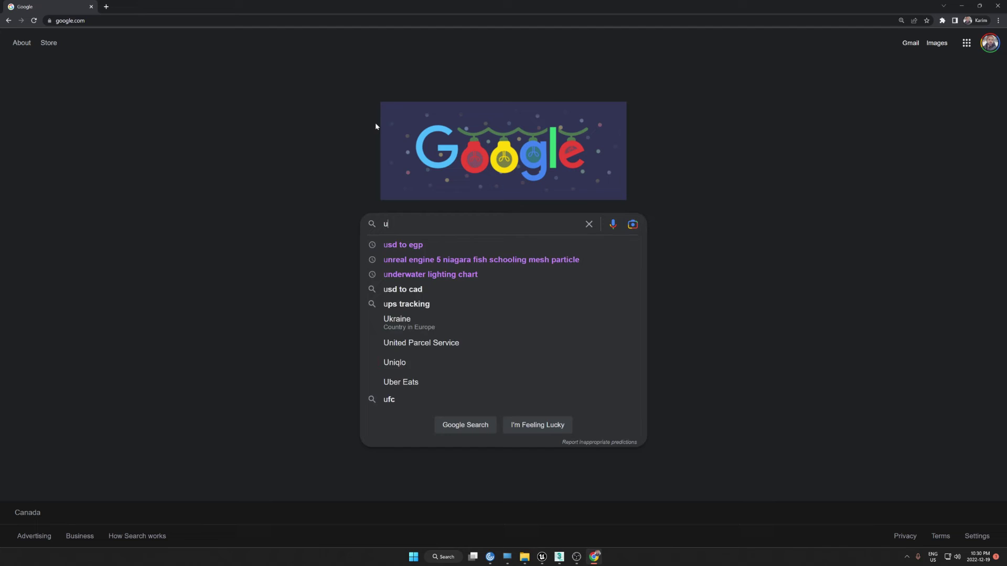
{"action": "key", "text": "BackSpace"}
{"action": "type", "text": "d"}
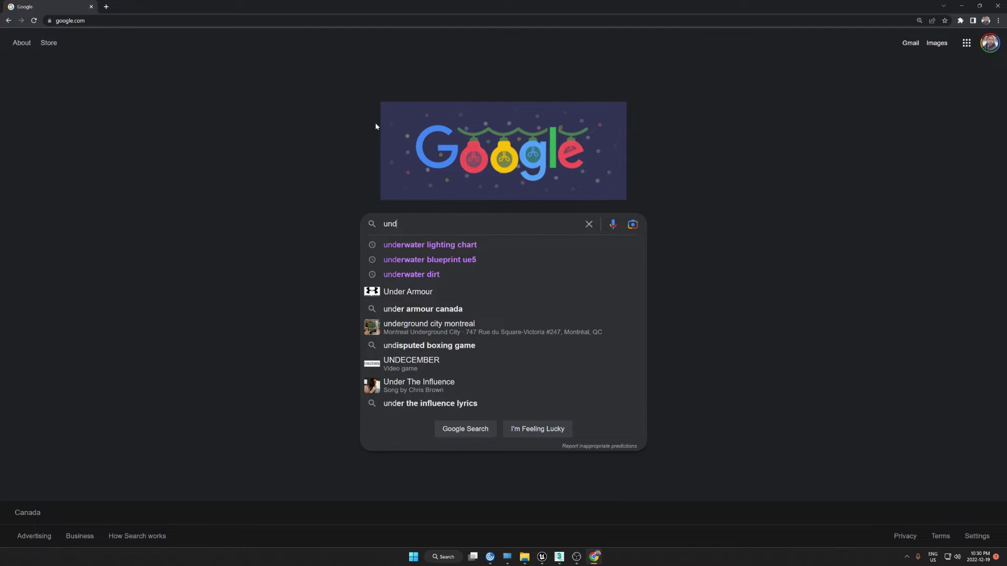
{"action": "key", "text": "Down"}
{"action": "key", "text": "Return"}
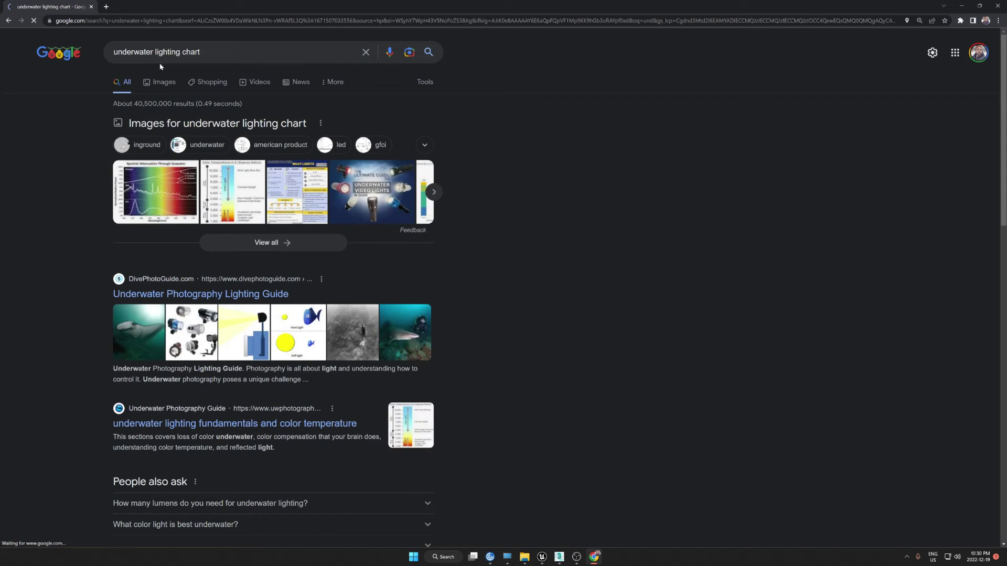
{"action": "left_click", "coordinate": [172, 79]}
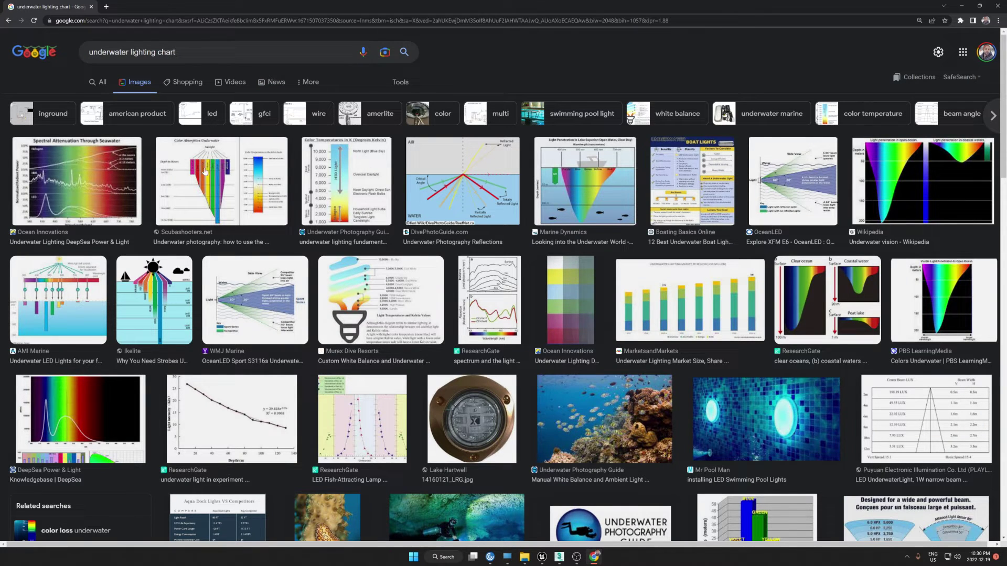
{"action": "left_click", "coordinate": [233, 182]}
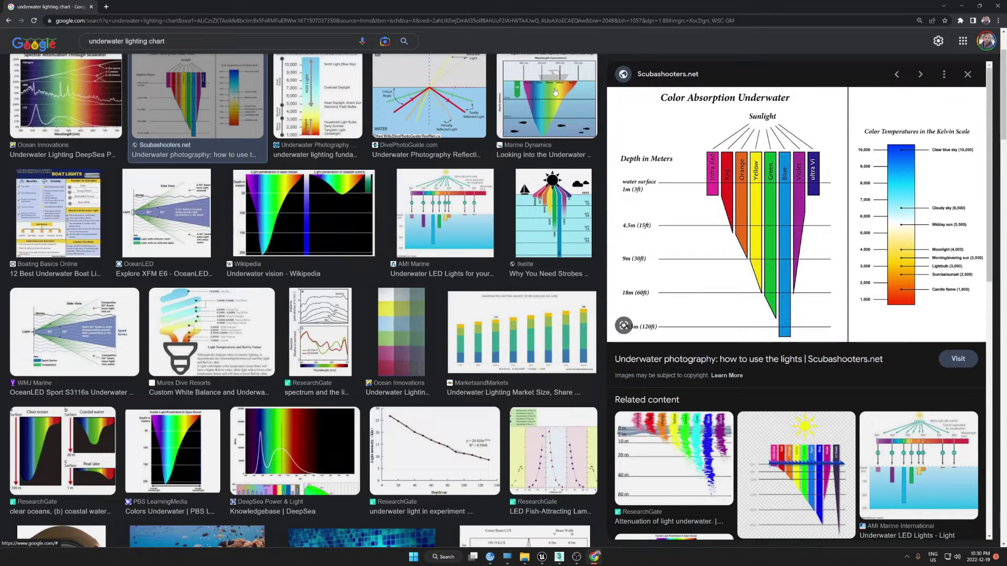
Step: Open the Ikelite underwater light penetration chart from the image results, and switch back to Unreal Editor
{"action": "left_click", "coordinate": [555, 212]}
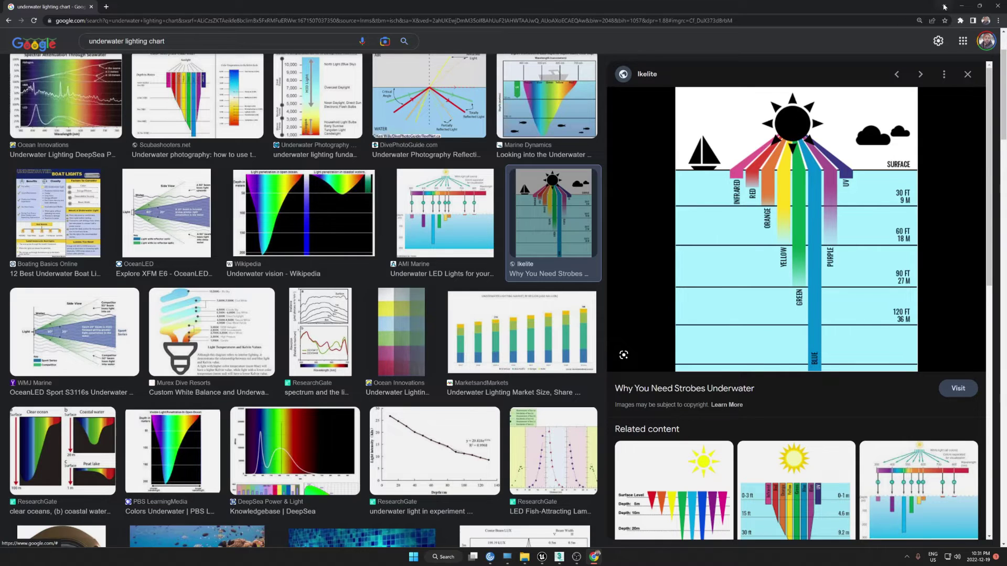
{"action": "left_click", "coordinate": [966, 8]}
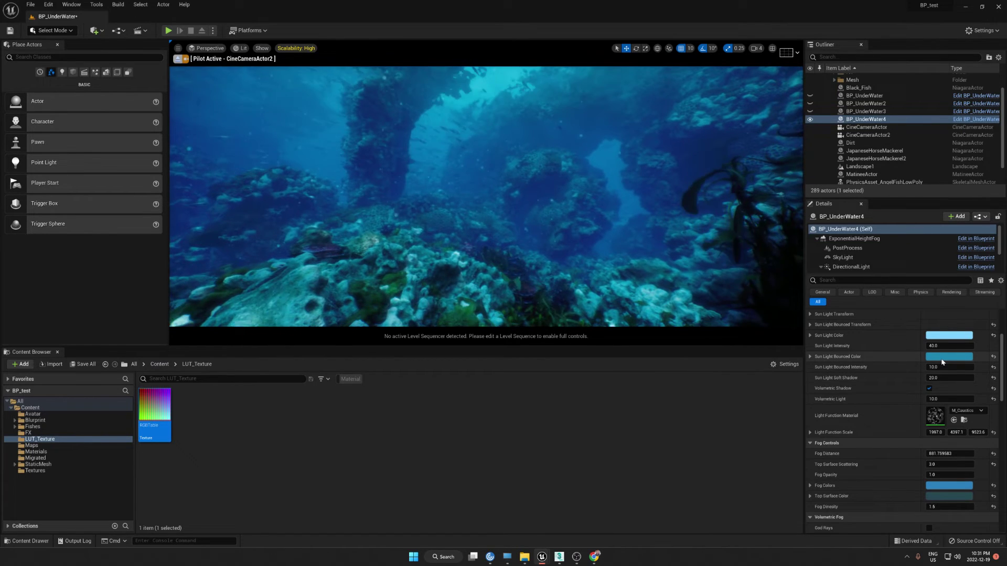
Step: Try a paler teal and a deep blue Sun Light Bounced Color against the Ikelite chart, and discard the color change
{"action": "left_click", "coordinate": [942, 359]}
{"action": "left_click", "coordinate": [917, 378]}
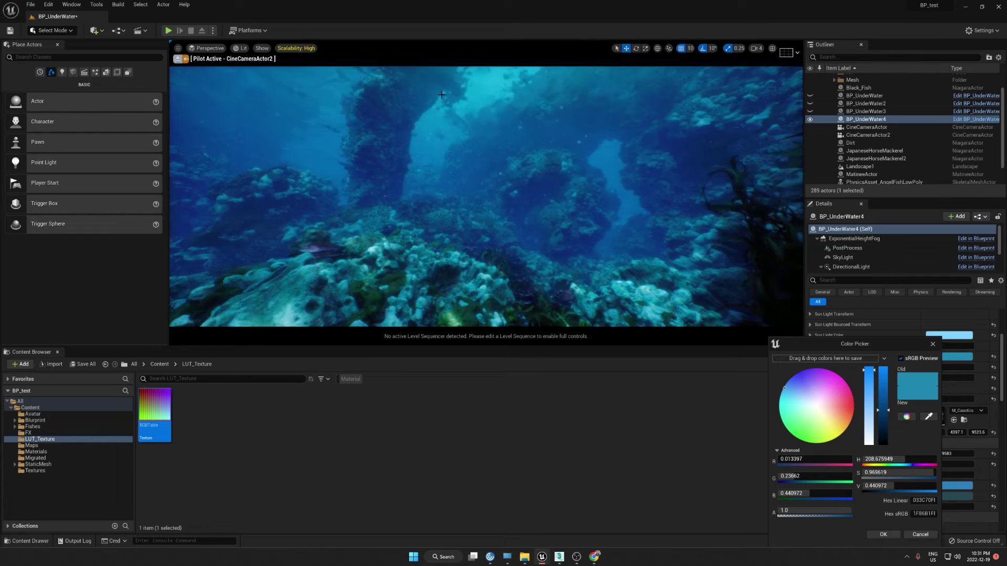
{"action": "left_click_drag", "start_coordinate": [788, 406], "coordinate": [788, 398]}
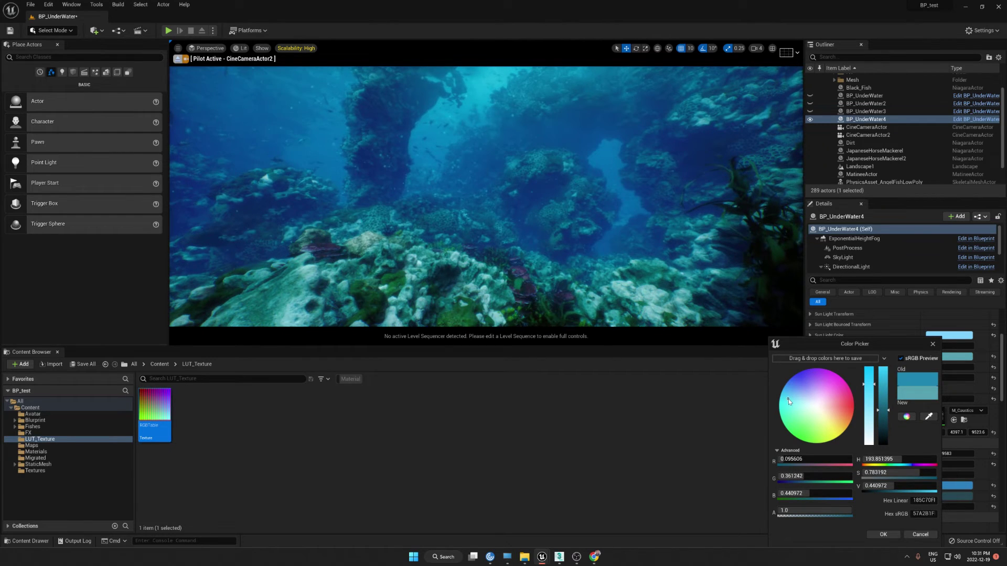
{"action": "key", "text": "alt+Tab"}
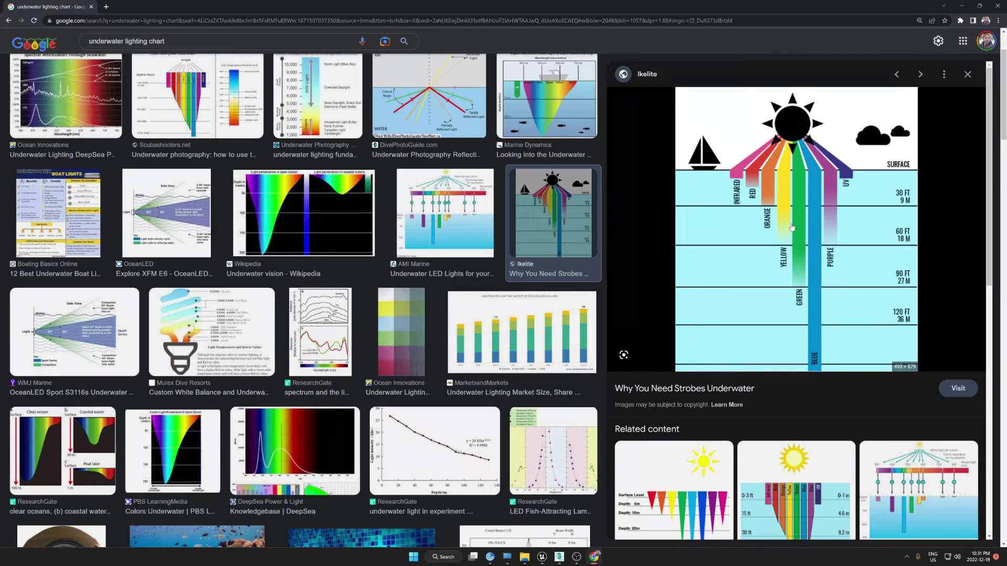
{"action": "left_click", "coordinate": [960, 7]}
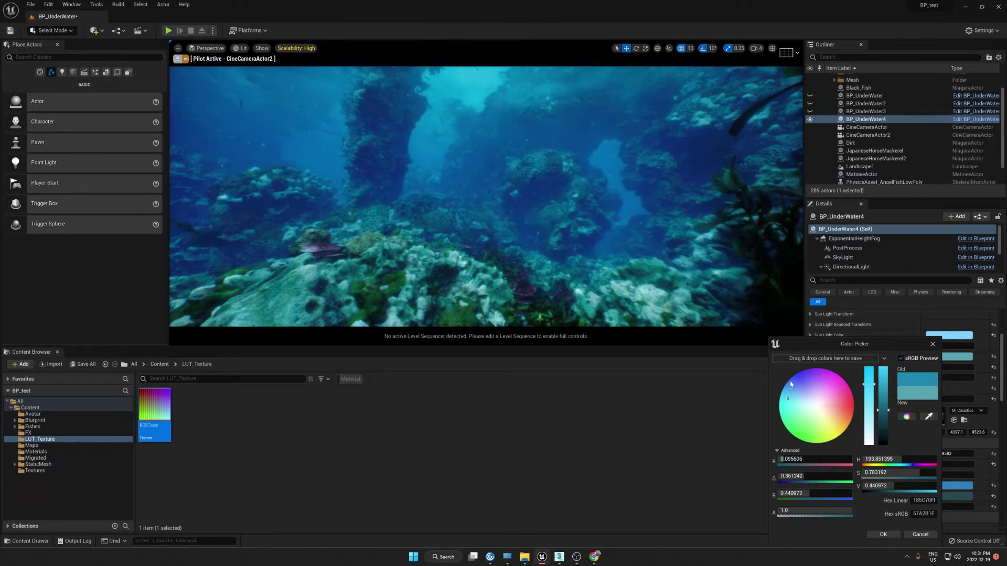
{"action": "left_click_drag", "start_coordinate": [791, 384], "coordinate": [792, 377]}
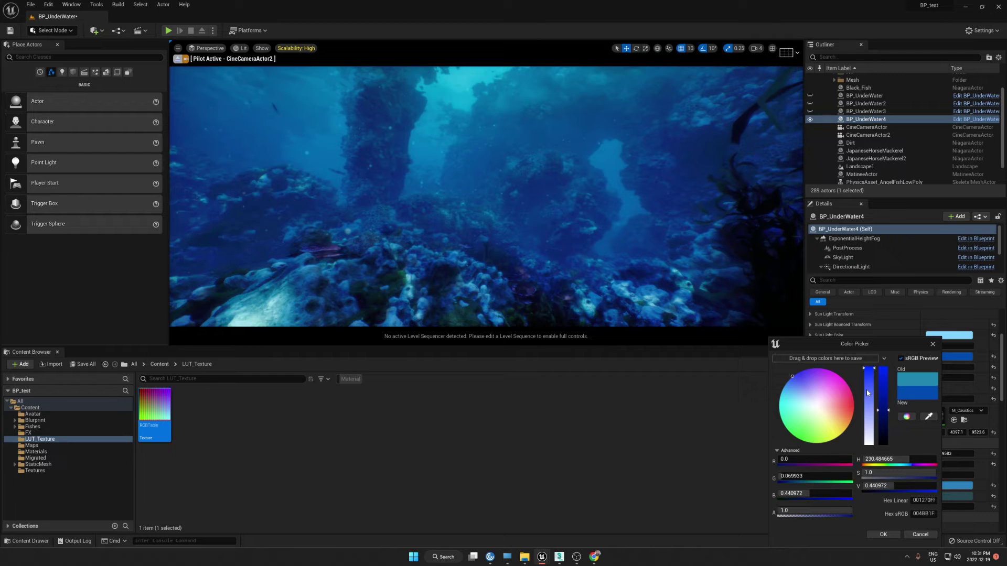
{"action": "left_click", "coordinate": [920, 535]}
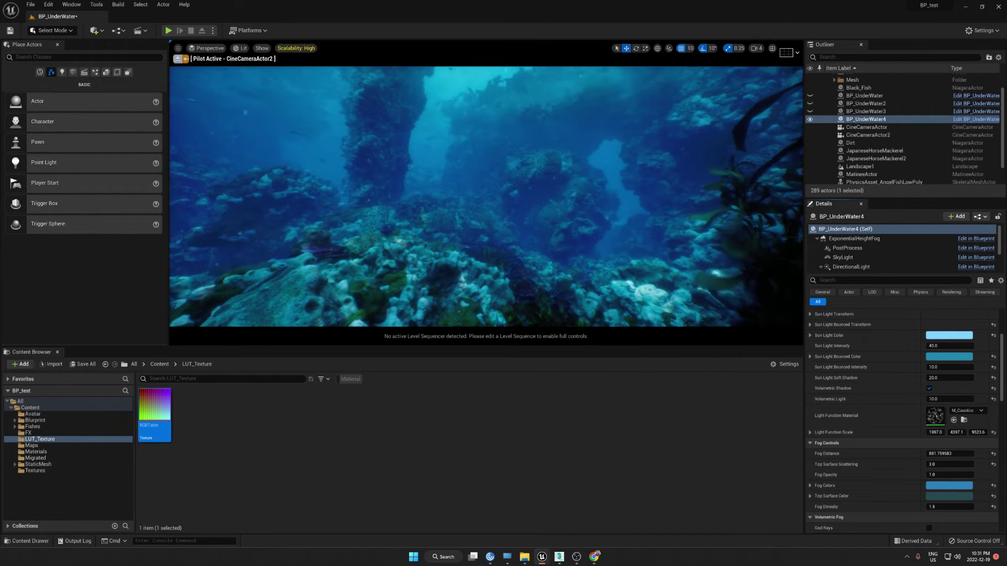
Step: Switch to Chrome to recheck how deep each color reaches in the Ikelite chart, and return to Unreal Editor
{"action": "left_click", "coordinate": [595, 557]}
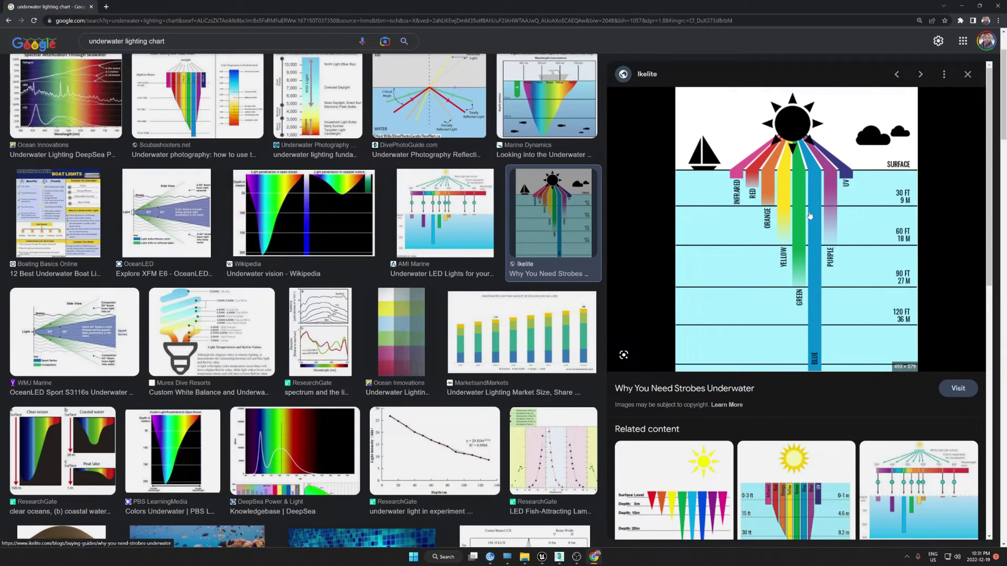
{"action": "left_click", "coordinate": [961, 8]}
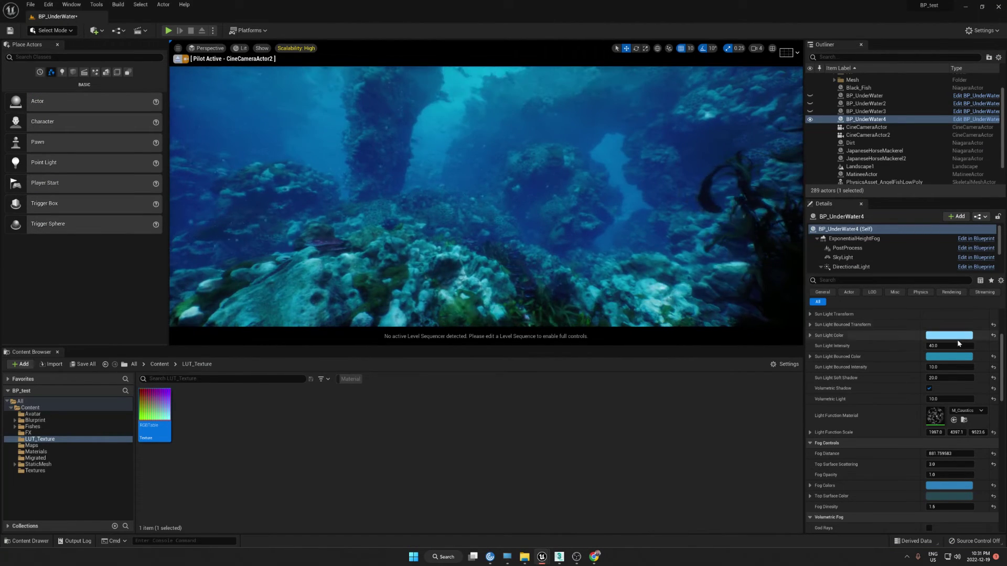
Step: Try a Y rotation of -90 in the Sun Light Bounced Transform, and undo the rotation changes
{"action": "scroll", "coordinate": [949, 361], "scroll_direction": "up", "scroll_amount": 1}
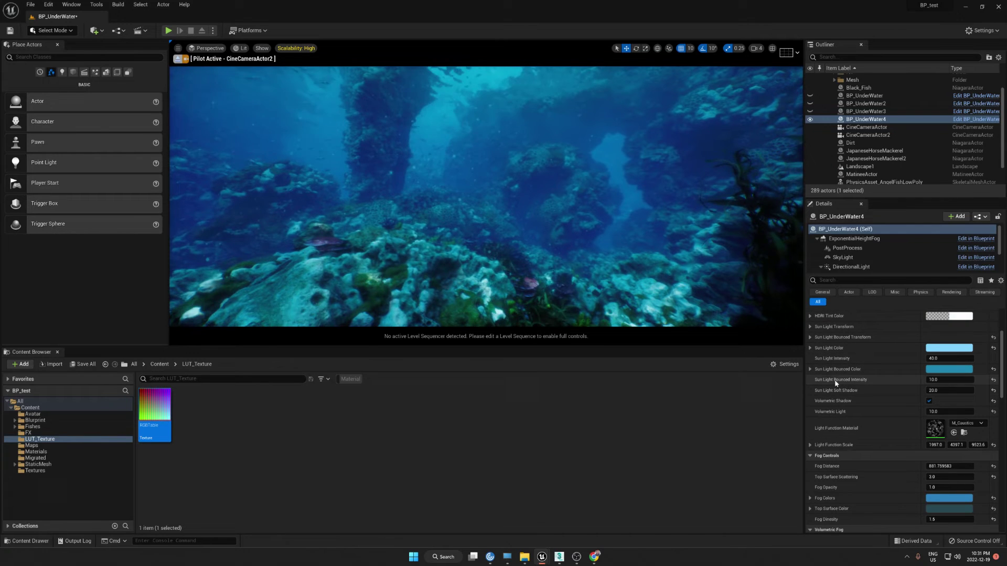
{"action": "scroll", "coordinate": [849, 382], "scroll_direction": "up", "scroll_amount": 3}
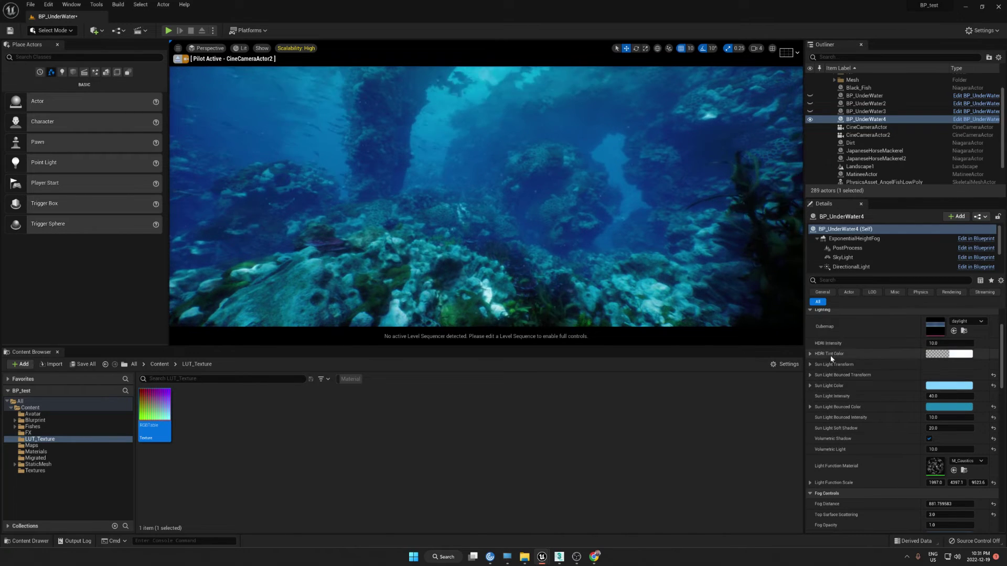
{"action": "left_click", "coordinate": [810, 375]}
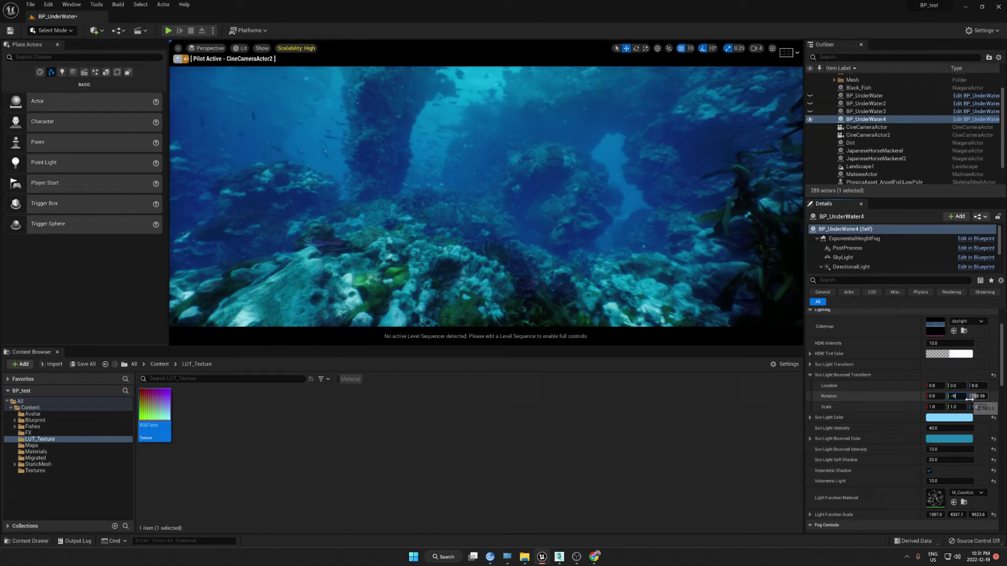
{"action": "key", "text": "Return"}
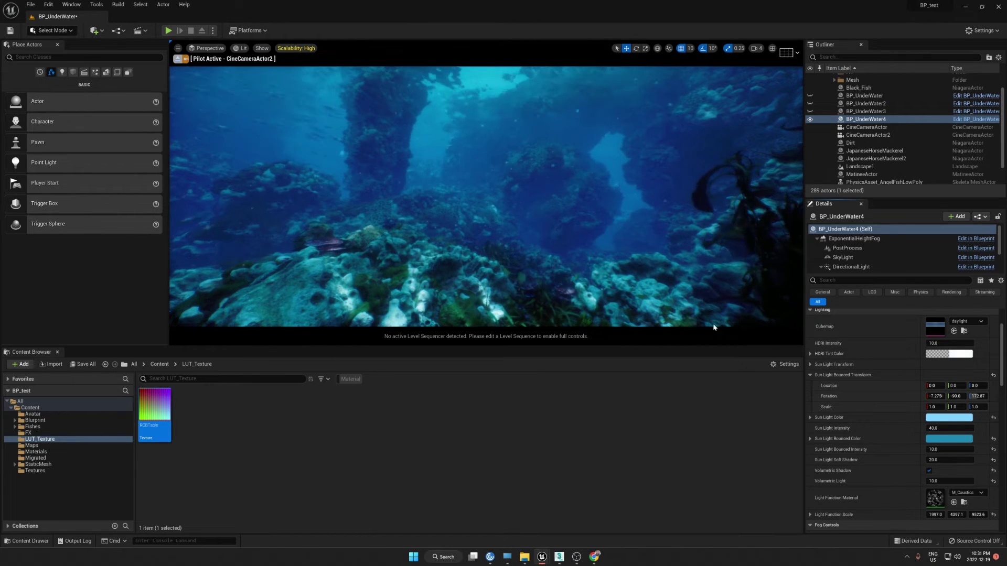
{"action": "key", "text": "ctrl+z"}
{"action": "key", "text": "ctrl+z"}
{"action": "key", "text": "ctrl+z"}
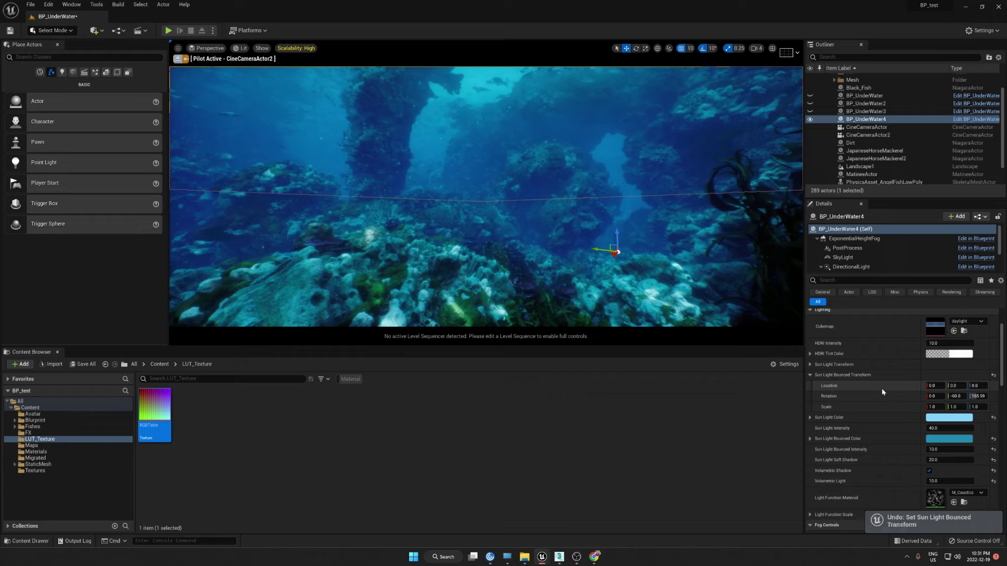
Step: Try different Z and Y rotations for the bounced sunlight, undoing each change
{"action": "mouse_move", "coordinate": [977, 396]}
{"action": "left_mouse_down"}
{"action": "mouse_move", "coordinate": [938, 397]}
{"action": "mouse_move", "coordinate": [964, 397]}
{"action": "left_mouse_up"}
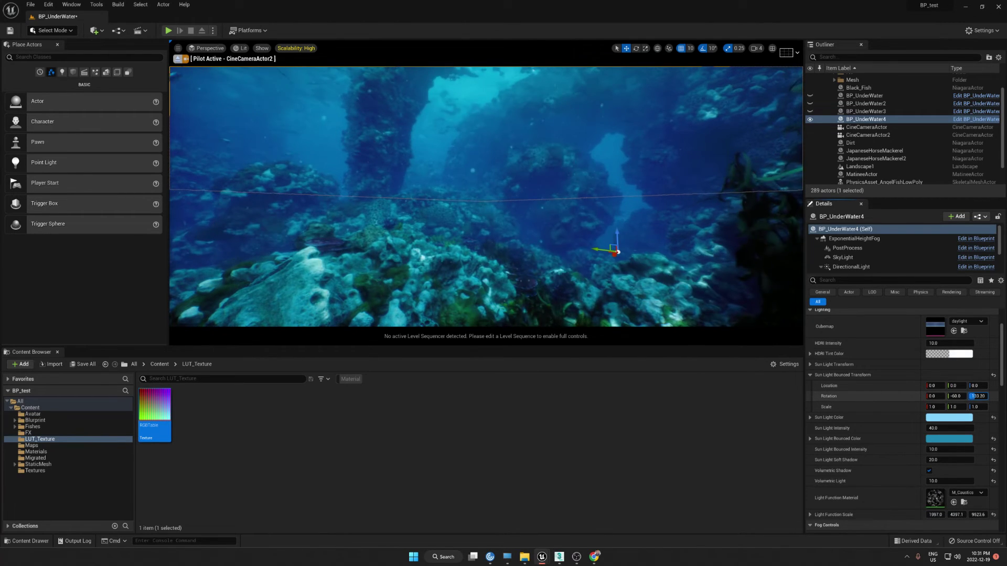
{"action": "key", "text": "ctrl+z"}
{"action": "key", "text": "ctrl+z"}
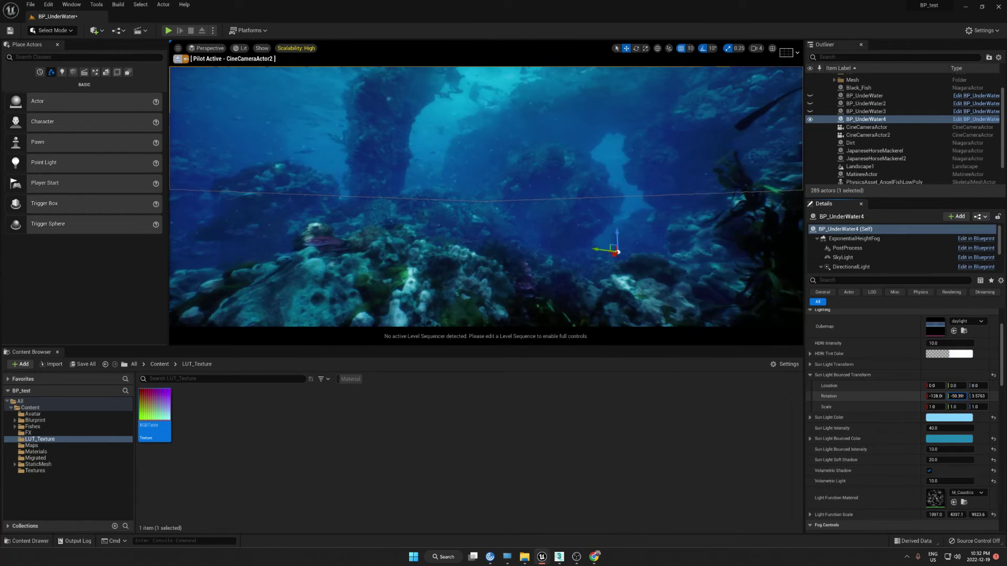
{"action": "left_click_drag", "start_coordinate": [957, 396], "coordinate": [946, 396]}
{"action": "key", "text": "ctrl+z"}
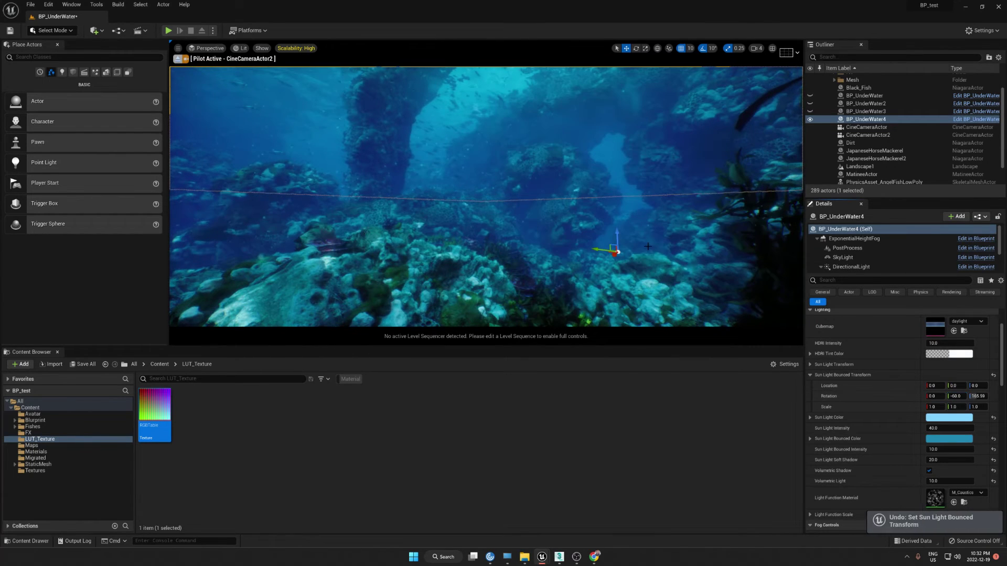
Step: Try another Z rotation for the bounced sunlight with the editor overlays hidden, and undo the rotation
{"action": "key", "text": "g"}
{"action": "left_click_drag", "start_coordinate": [978, 396], "coordinate": [991, 396]}
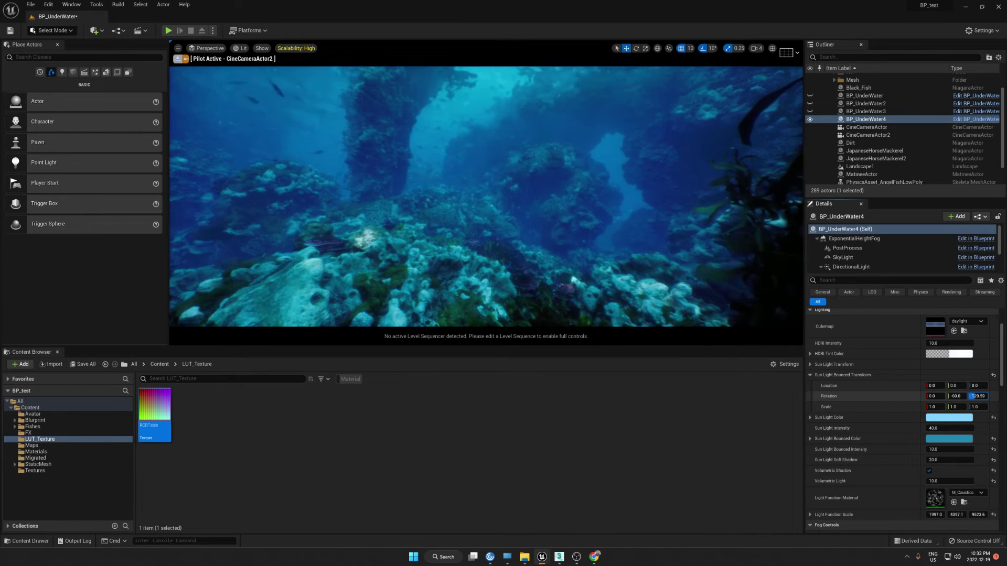
{"action": "right_click_drag", "start_coordinate": [648, 215], "coordinate": [649, 201]}
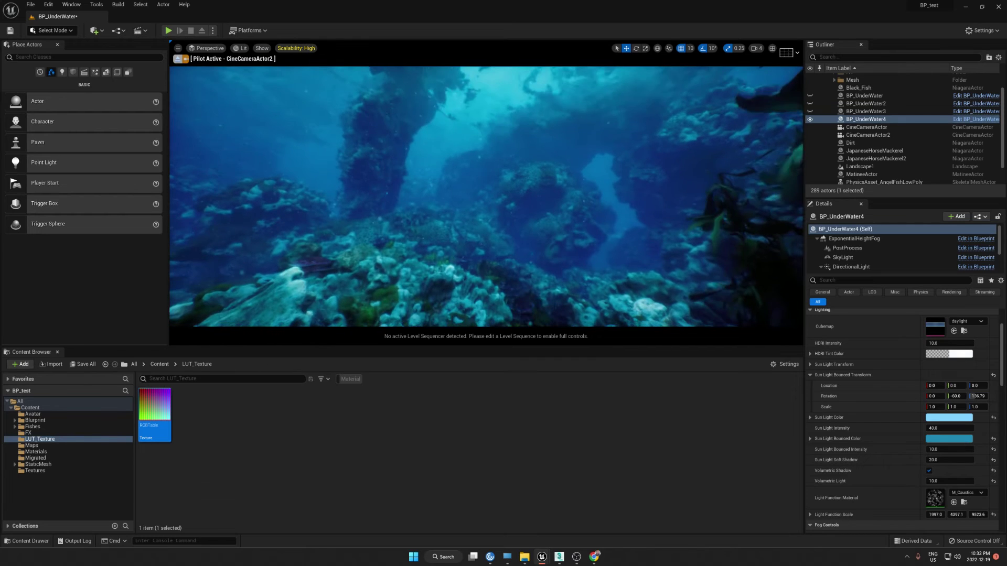
{"action": "key", "text": "g"}
{"action": "key", "text": "ctrl+z"}
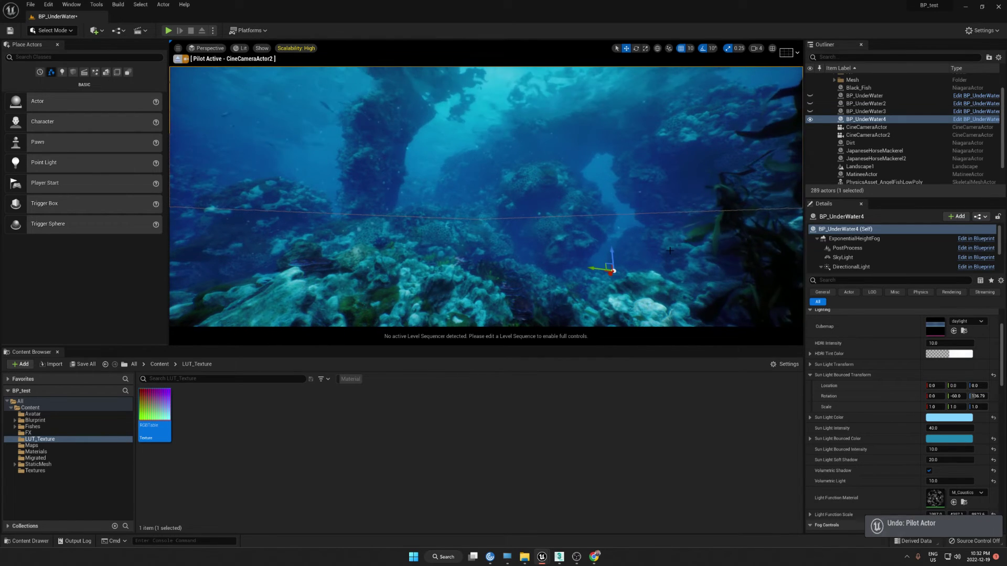
{"action": "key", "text": "ctrl+z"}
{"action": "key", "text": "g"}
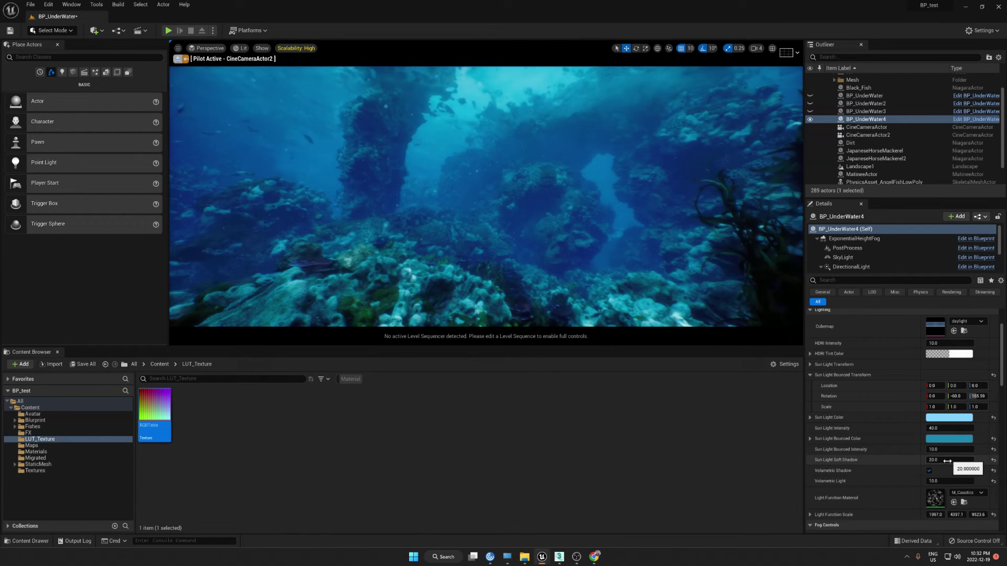
Step: Review the reef's bounced lighting through CineCameraActor2 in full screen, and return to the editor layout
{"action": "scroll", "coordinate": [962, 375], "scroll_direction": "up", "scroll_amount": 2}
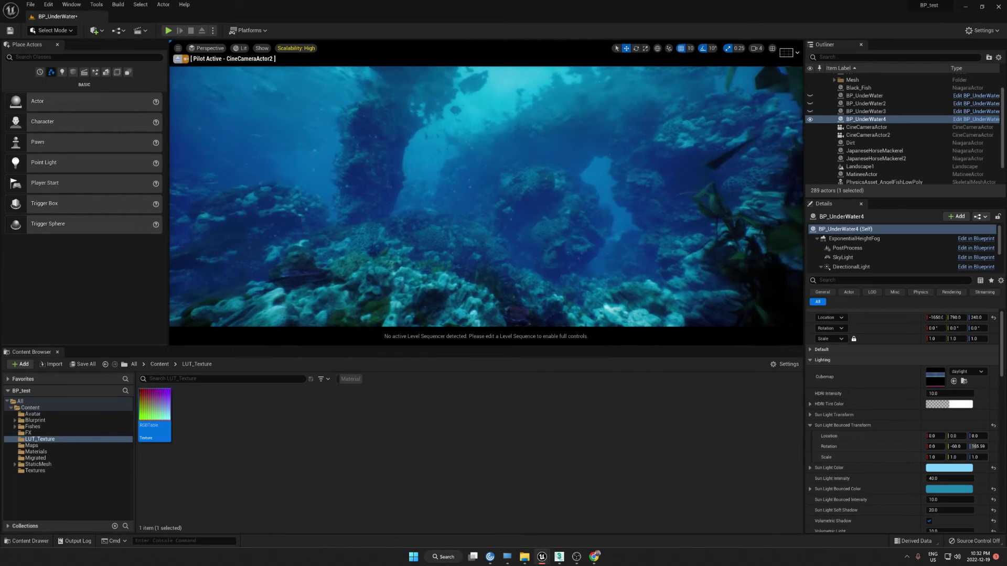
{"action": "key", "text": "F11"}
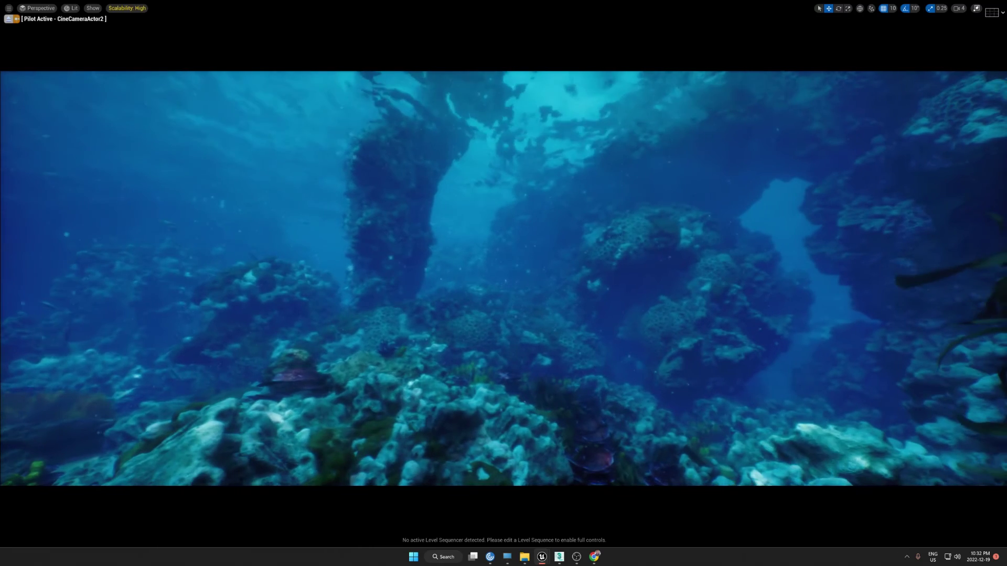
{"action": "key", "text": "g"}
{"action": "key", "text": "g"}
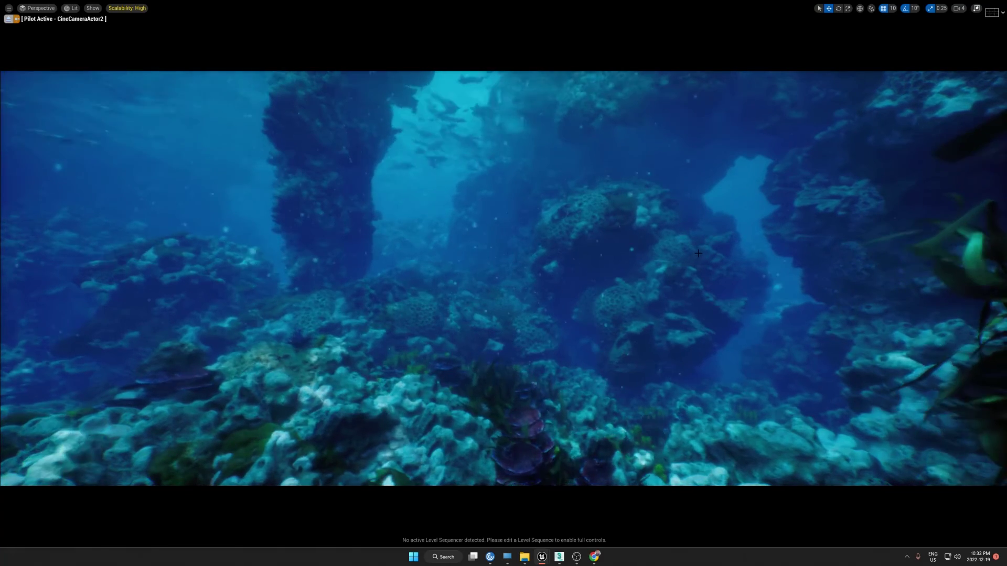
{"action": "key", "text": "F11"}
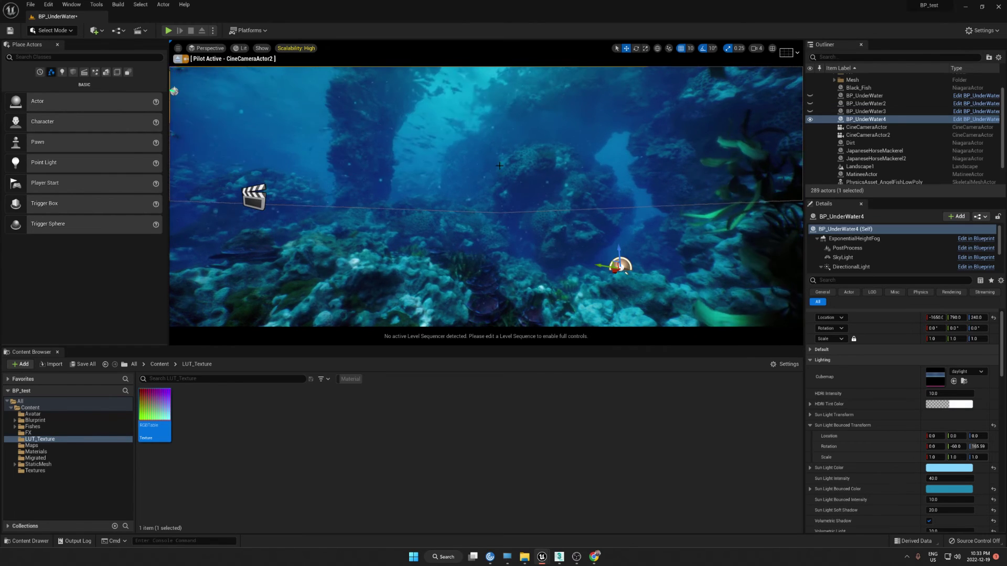
Step: Examine the rock pillar, arch and coral in full screen from slightly different camera positions, with and without editor overlays
{"action": "key", "text": "F11"}
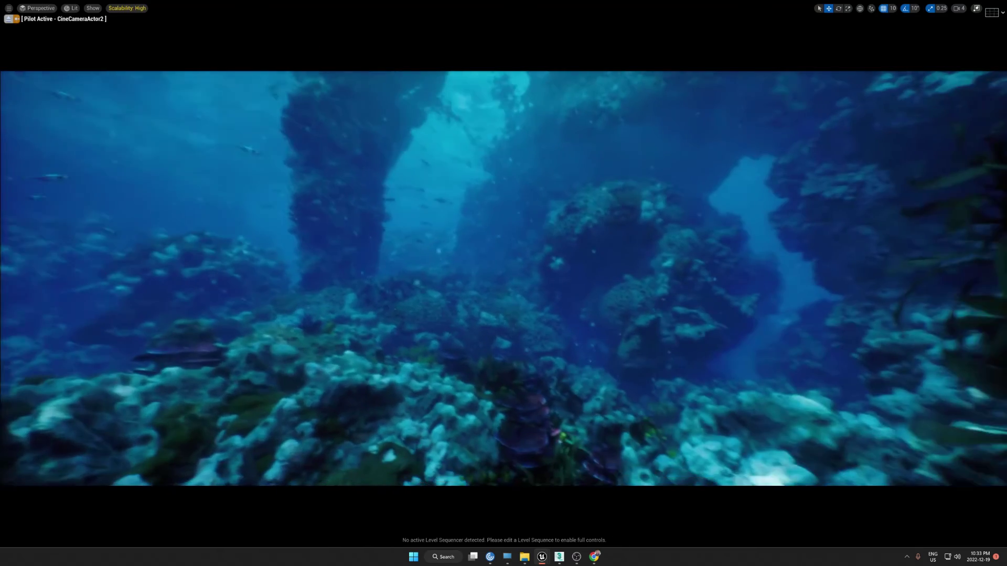
{"action": "right_click_drag", "start_coordinate": [586, 200], "coordinate": [591, 202]}
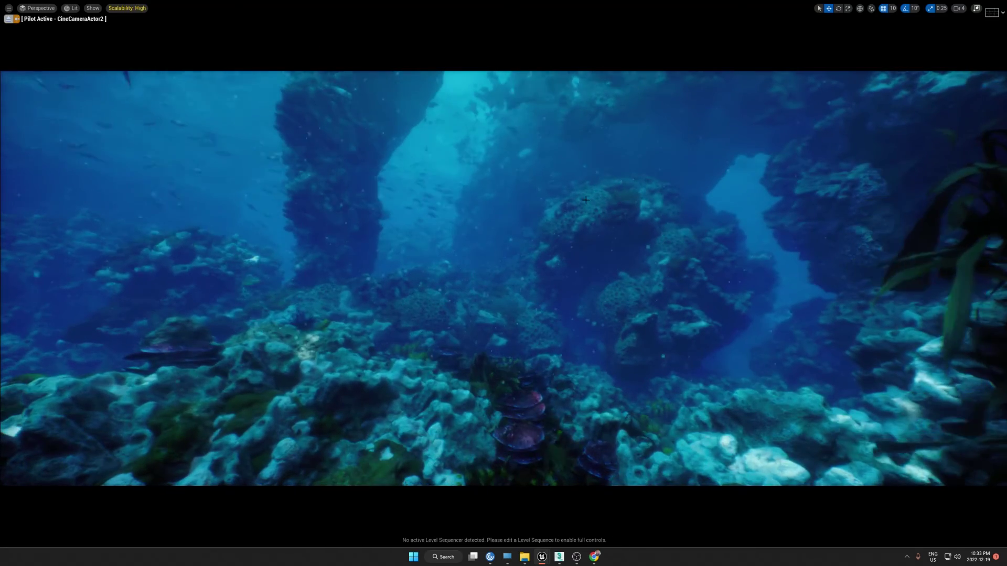
{"action": "key", "text": "g"}
{"action": "key", "text": "g"}
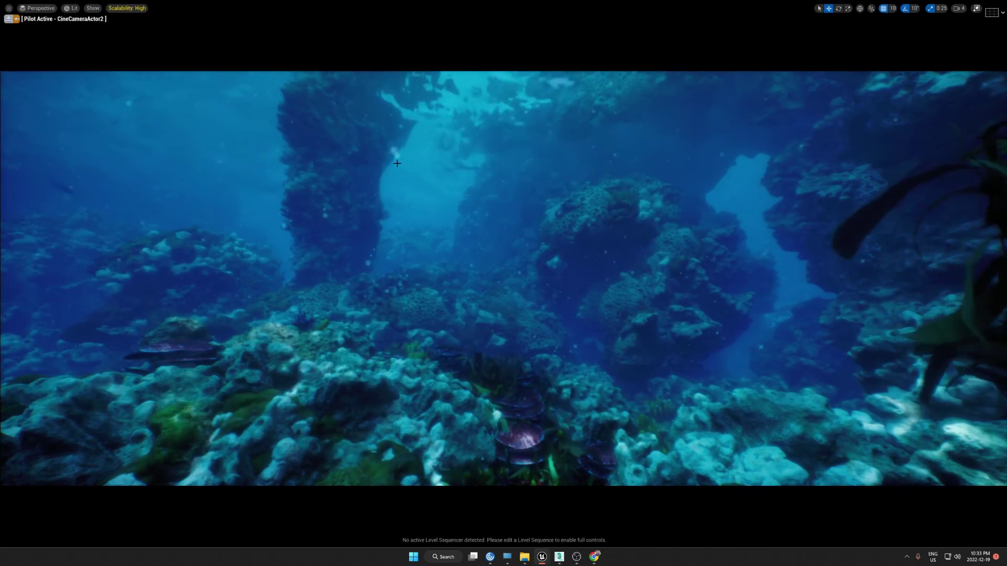
{"action": "key", "text": "w"}
{"action": "right_click_drag", "start_coordinate": [574, 242], "coordinate": [626, 203]}
{"action": "key", "text": "s"}
{"action": "key", "text": "w"}
{"action": "key", "text": "g"}
{"action": "key", "text": "g"}
{"action": "key", "text": "g"}
{"action": "key", "text": "g"}
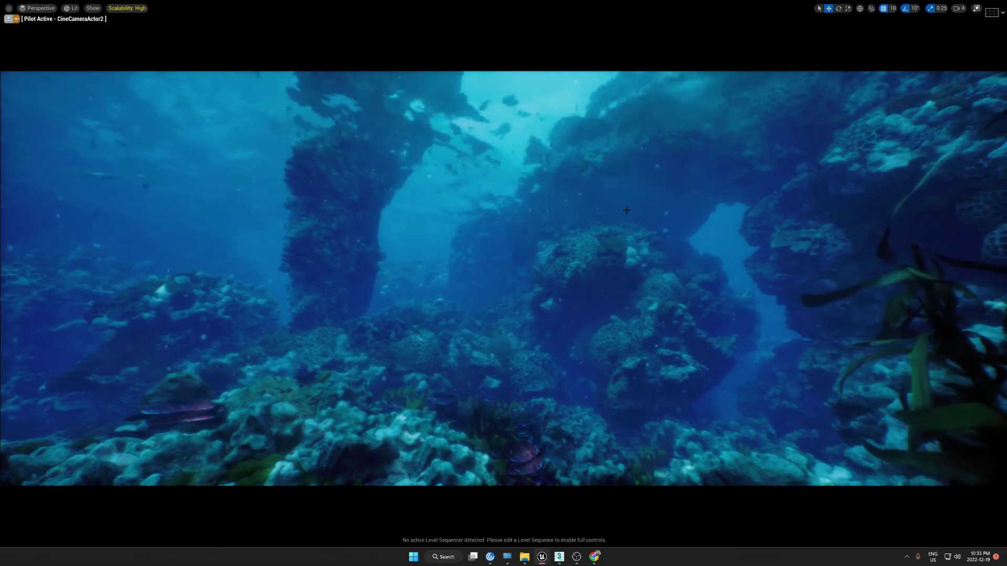
Step: Examine the water surface and the light on the reef below it in full screen, switching the editor overlays on and off
{"action": "key", "text": "a"}
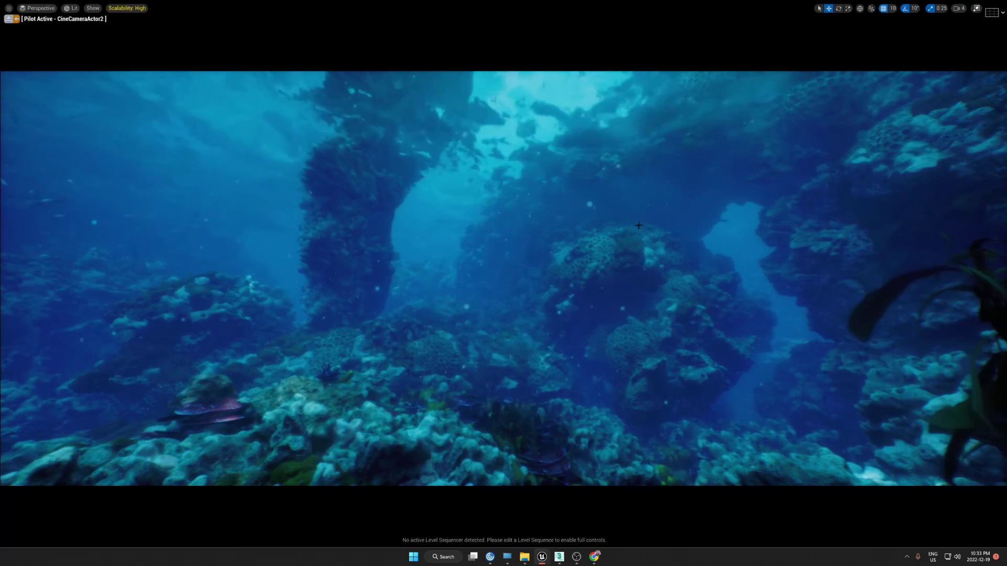
{"action": "right_click_drag", "start_coordinate": [636, 213], "coordinate": [624, 184]}
{"action": "key", "text": "g"}
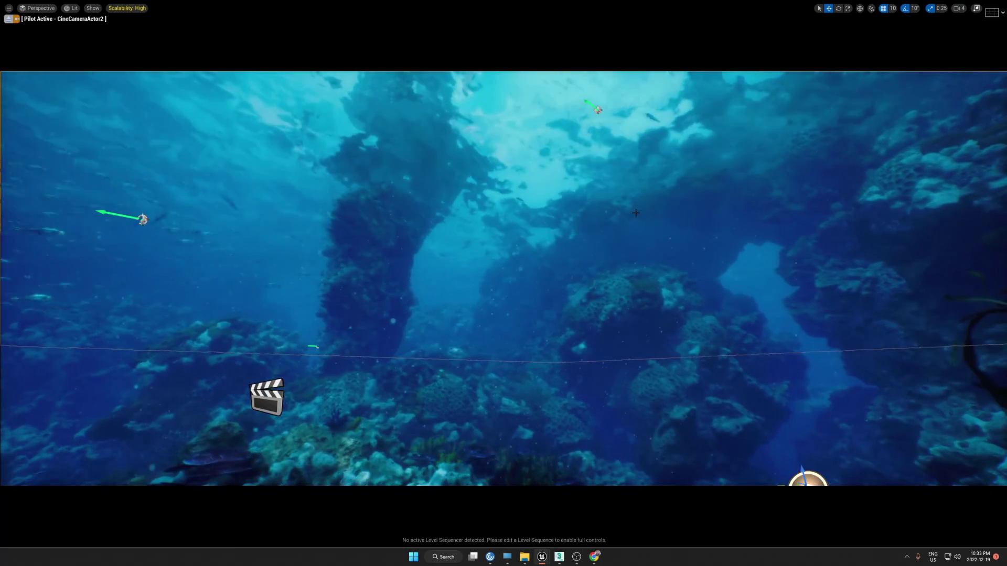
{"action": "key", "text": "g"}
{"action": "key", "text": "g"}
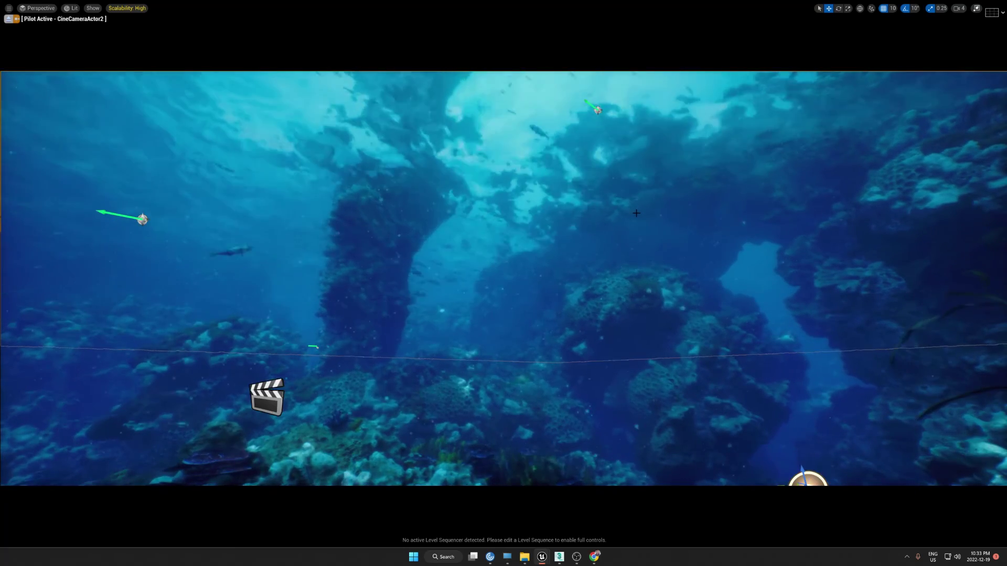
{"action": "key", "text": "g"}
{"action": "right_click_drag", "start_coordinate": [636, 213], "coordinate": [648, 192]}
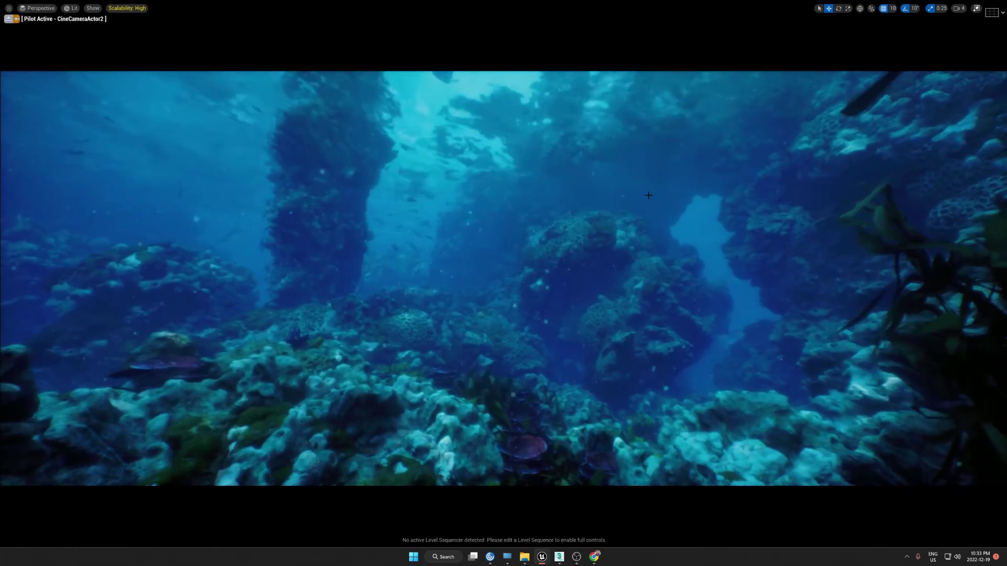
{"action": "scroll", "coordinate": [647, 192], "scroll_direction": "up", "scroll_amount": 4}
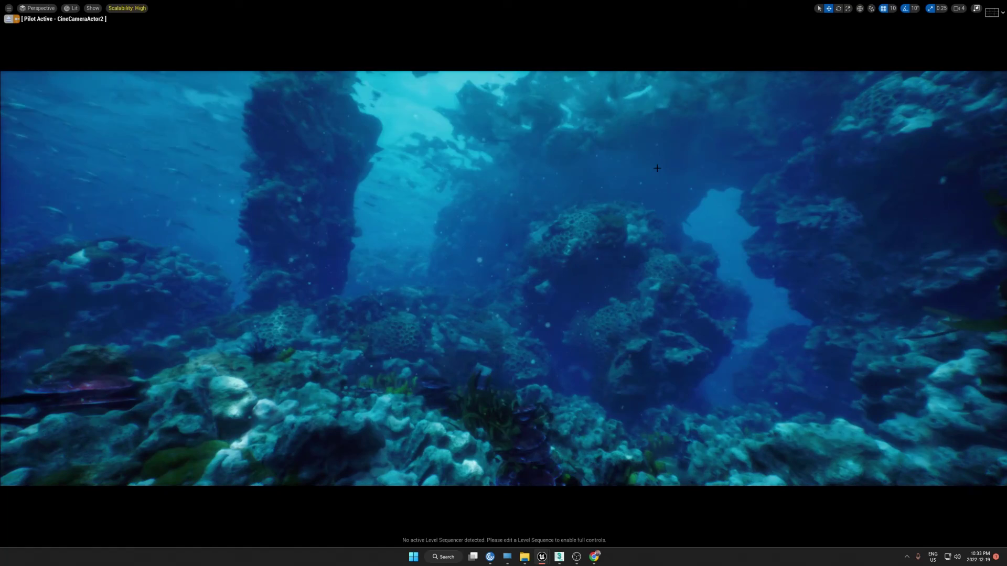
{"action": "key", "text": "g"}
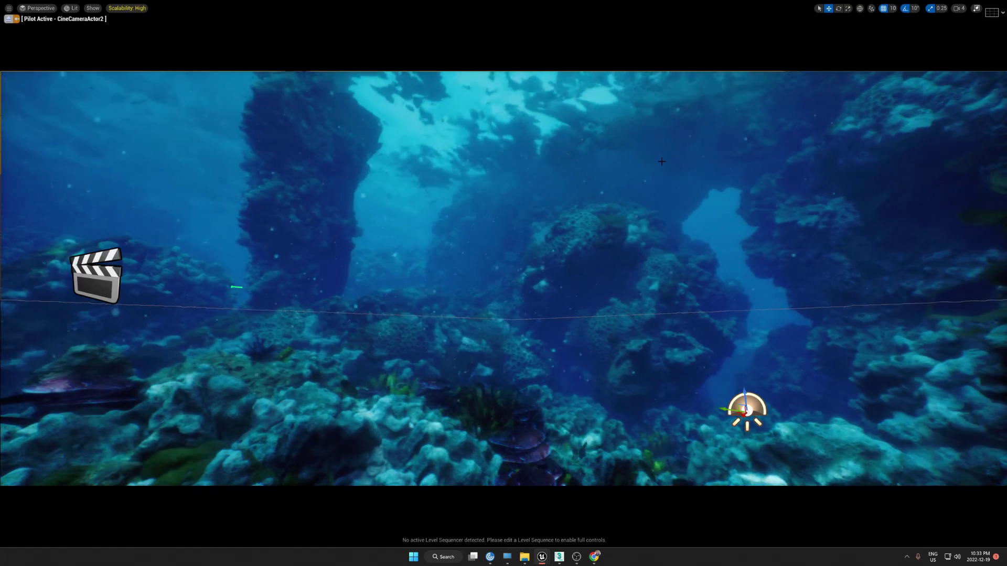
{"action": "key", "text": "g"}
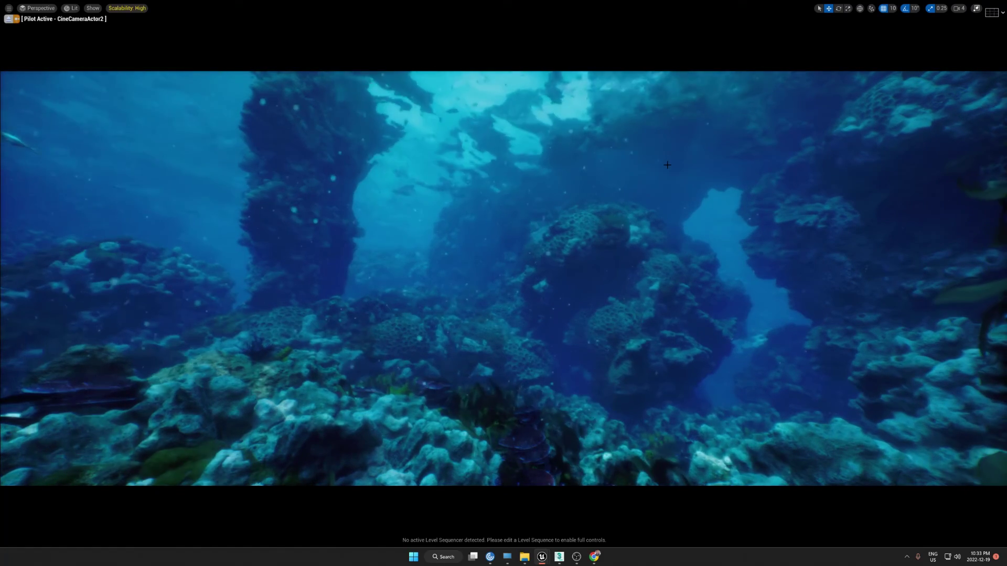